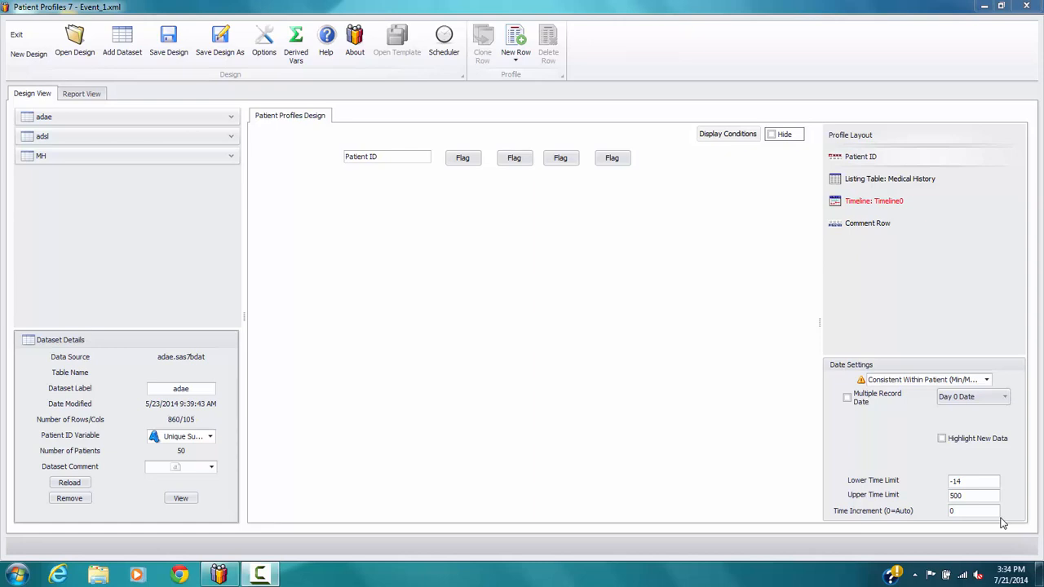
Assign Date of First Exposure to Treatment (TRTSTDT) from the adsl dataset as the Day 0 Date
{"action": "left_click", "coordinate": [231, 137]}
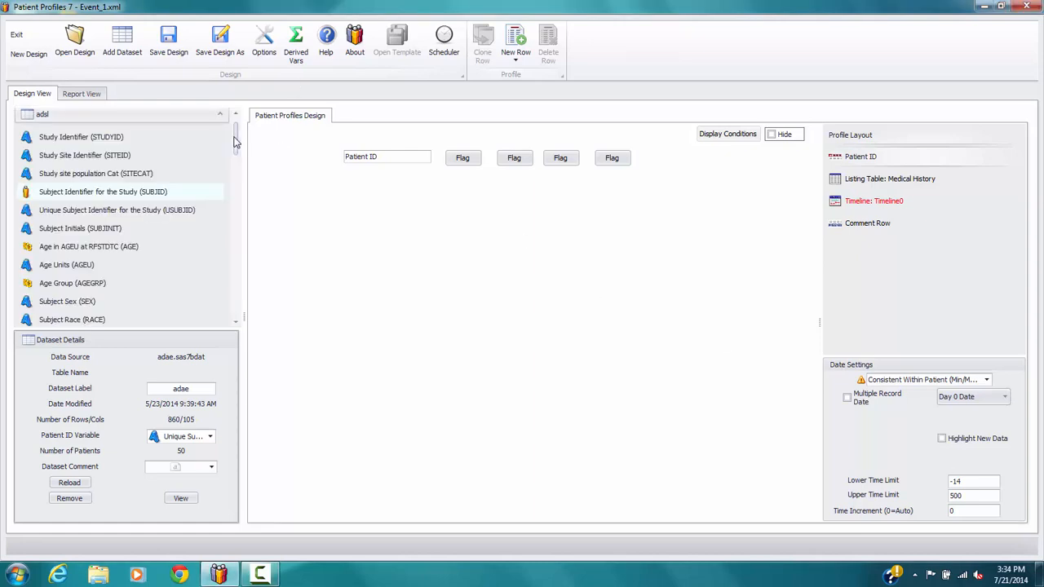
{"action": "left_click_drag", "start_coordinate": [235, 143], "coordinate": [239, 259]}
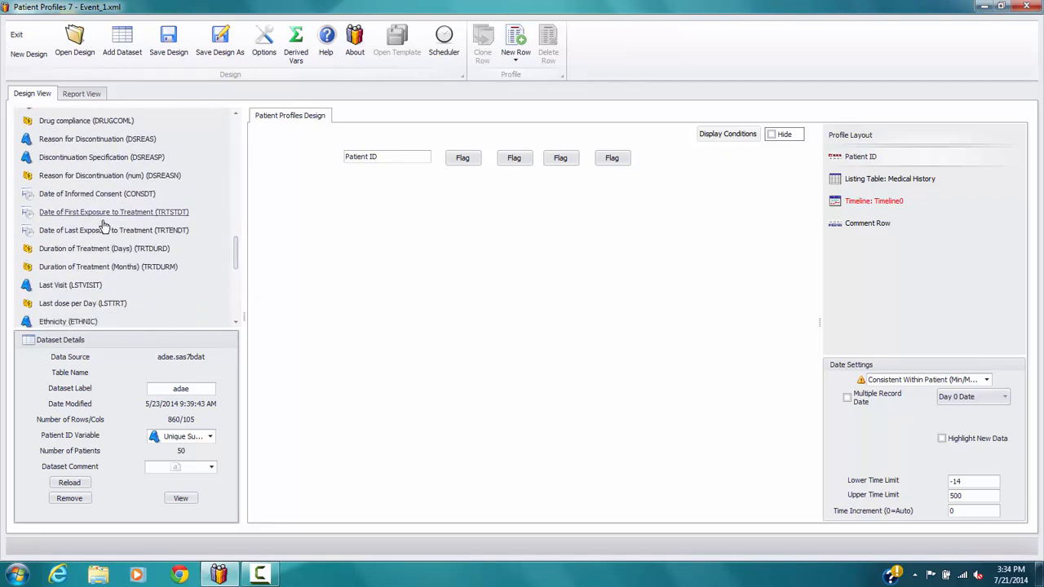
{"action": "left_click_drag", "start_coordinate": [98, 219], "coordinate": [981, 408]}
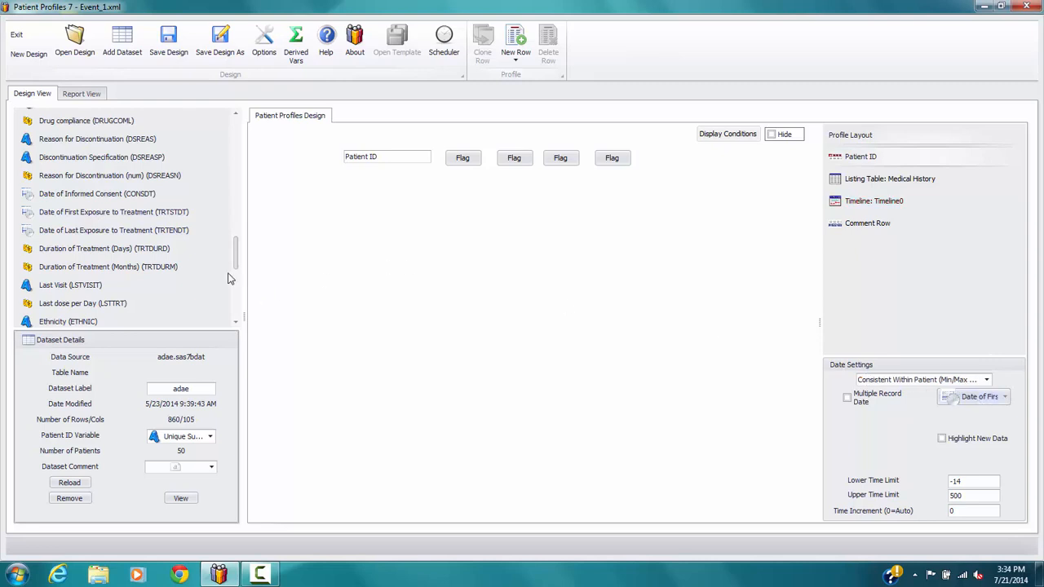
{"action": "left_click_drag", "start_coordinate": [239, 260], "coordinate": [238, 114]}
{"action": "left_click", "coordinate": [184, 134]}
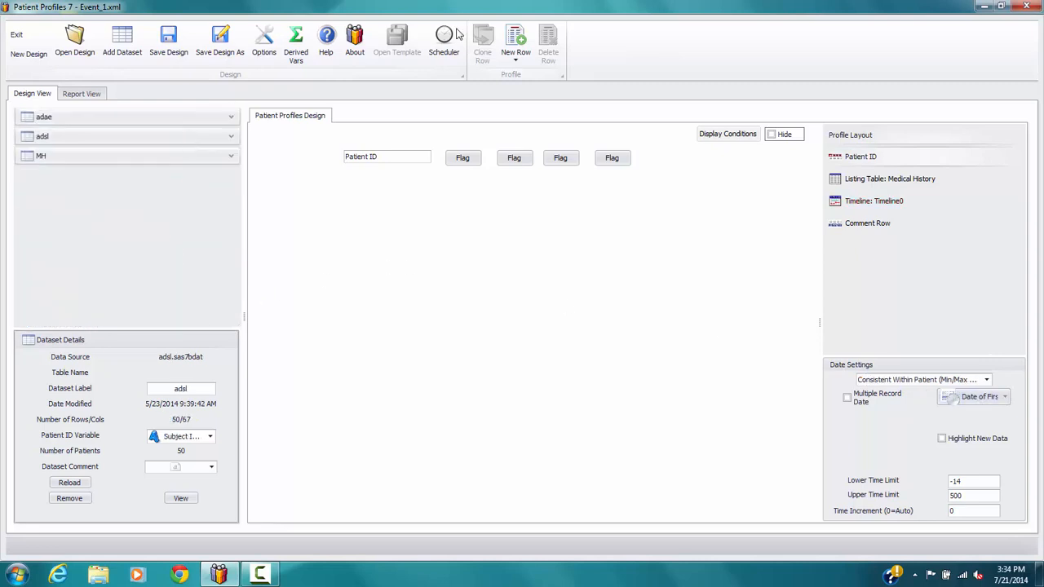
Add an Event Table row to the profile and place it directly below the Medical History listing table
{"action": "left_click", "coordinate": [517, 61]}
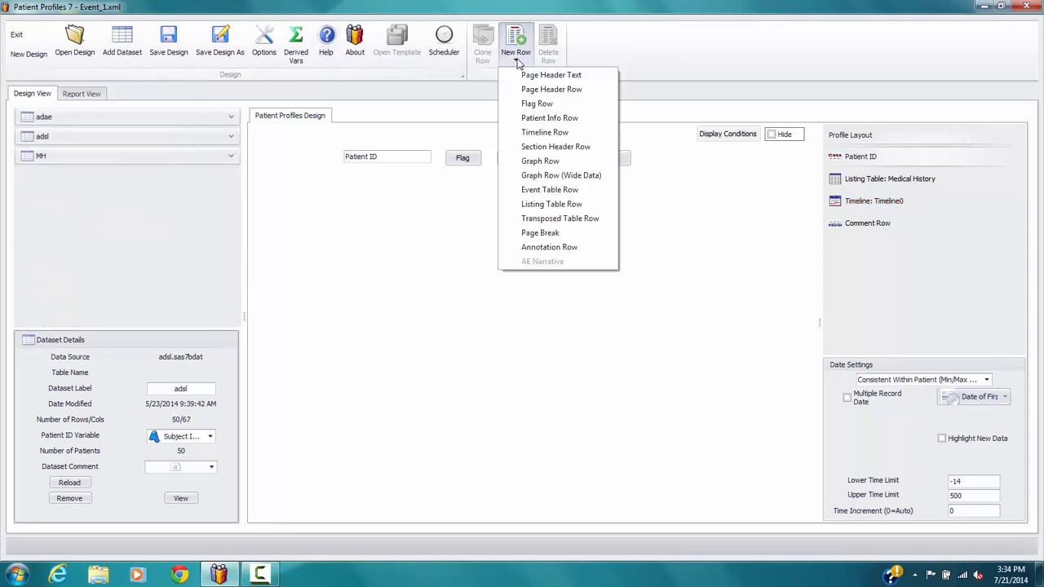
{"action": "left_click", "coordinate": [552, 189]}
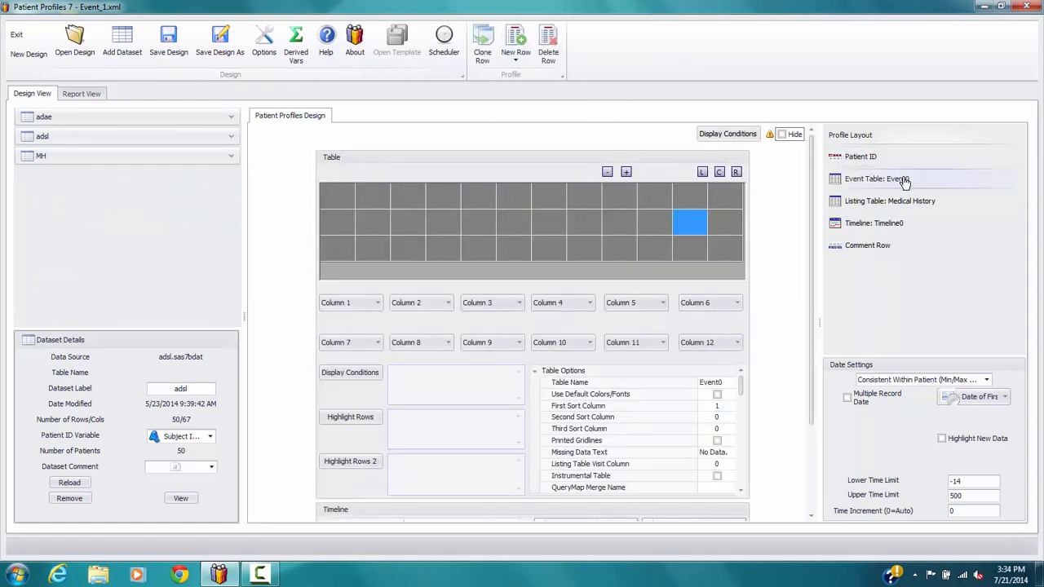
{"action": "left_click_drag", "start_coordinate": [905, 179], "coordinate": [906, 216]}
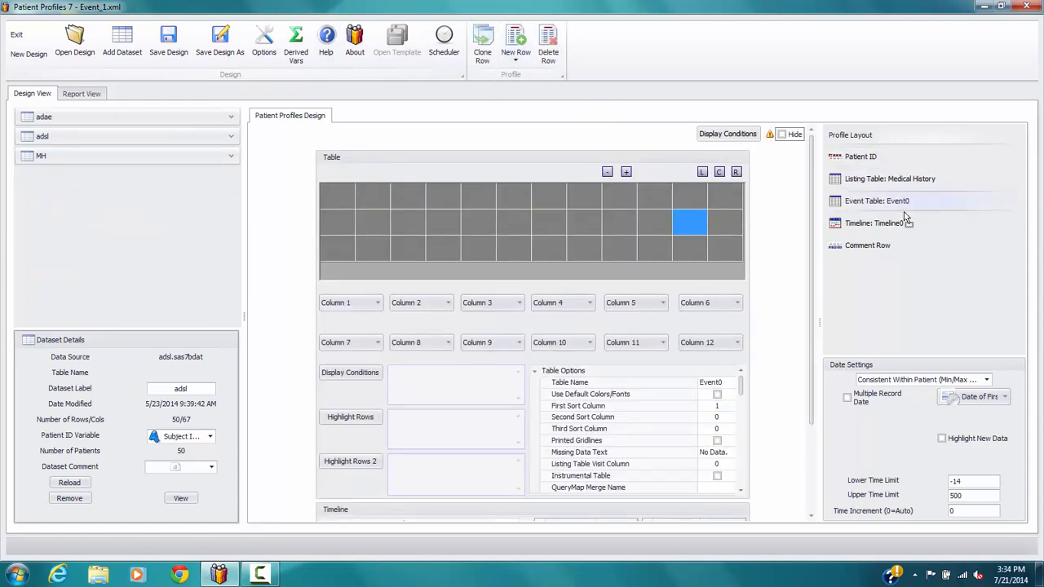
Assign the adae variables Reported Preferred Term (AETERM) and Dictionary-Derived Term (AEDECOD) to event table columns 1 and 2
{"action": "left_click", "coordinate": [230, 118]}
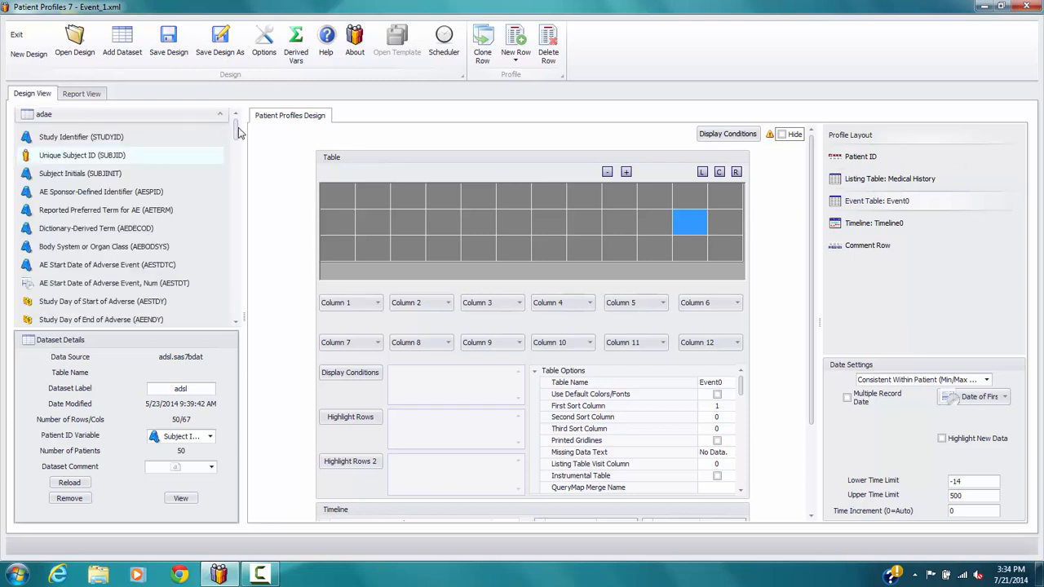
{"action": "left_click_drag", "start_coordinate": [239, 133], "coordinate": [239, 136]}
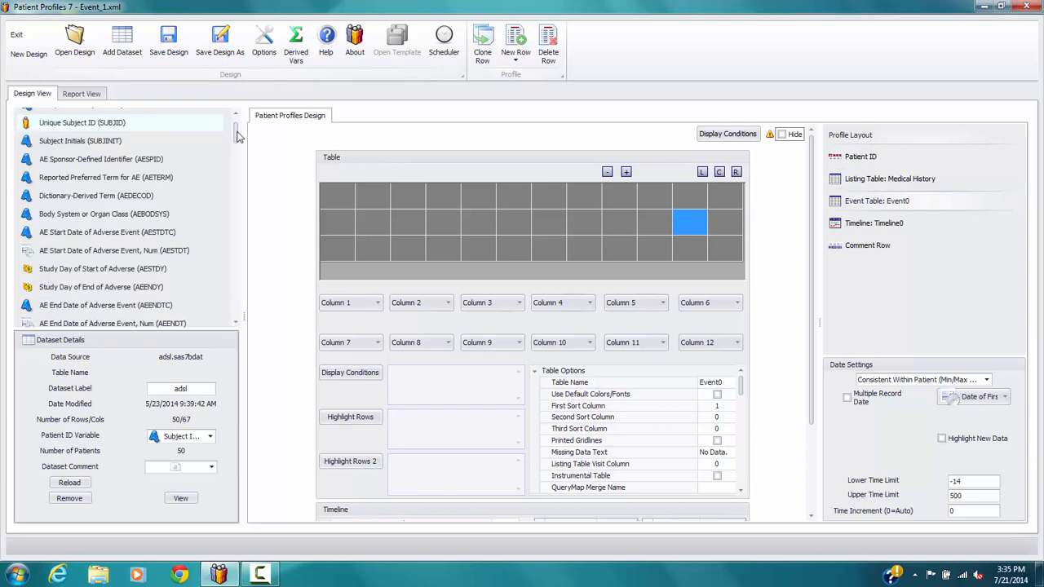
{"action": "left_click_drag", "start_coordinate": [87, 184], "coordinate": [351, 305]}
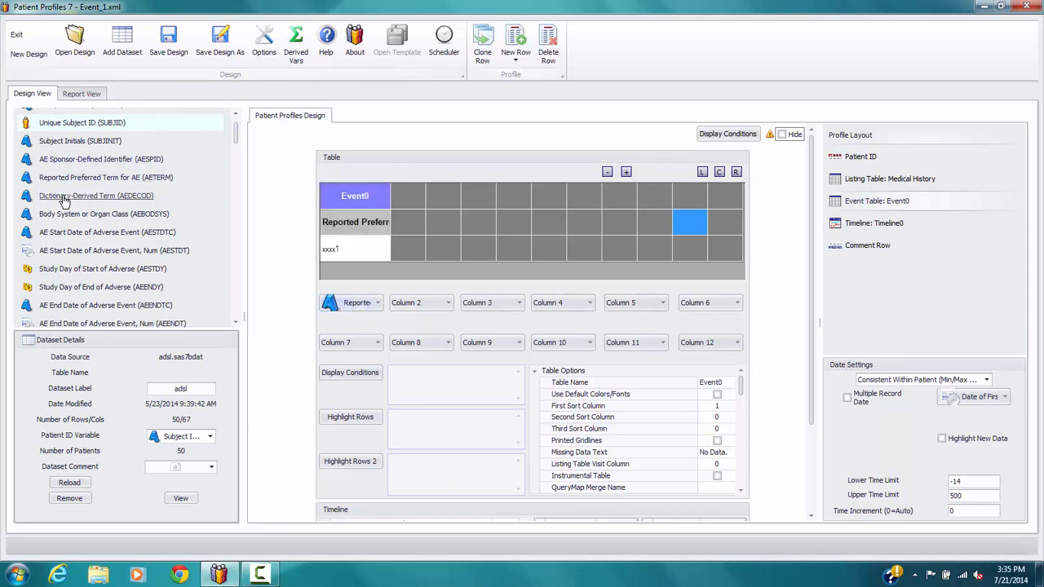
{"action": "left_click_drag", "start_coordinate": [65, 201], "coordinate": [434, 308]}
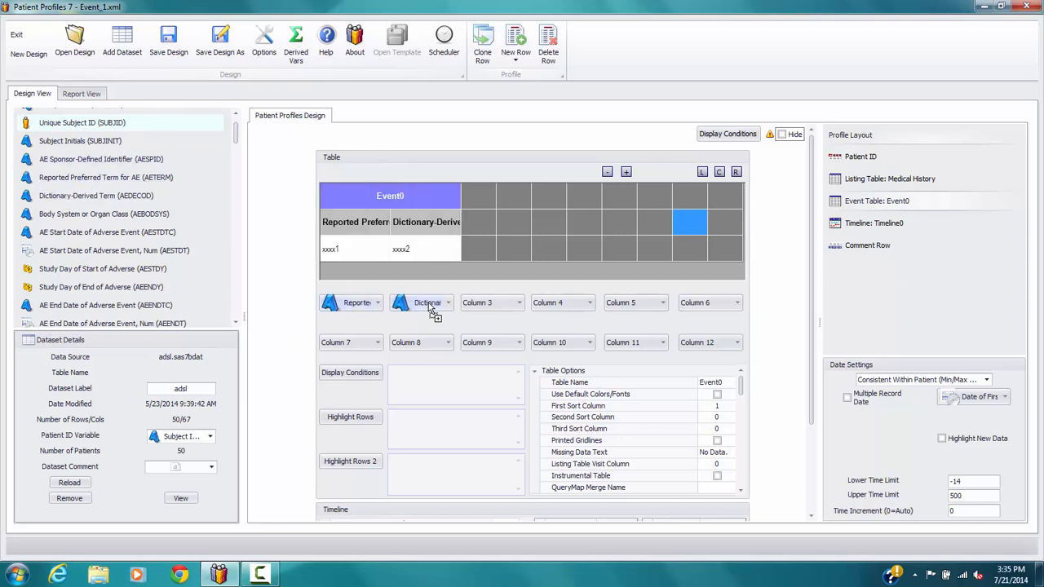
Change the datatype of AE Start Date (AESTDTC) to Date and assign the variable to column 3
{"action": "left_click", "coordinate": [118, 235]}
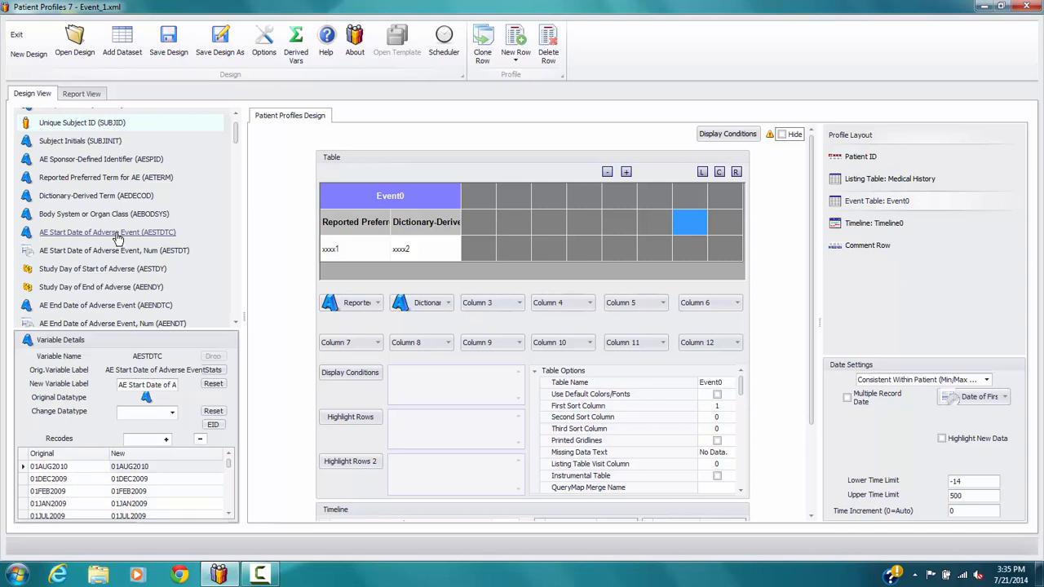
{"action": "left_click", "coordinate": [174, 416]}
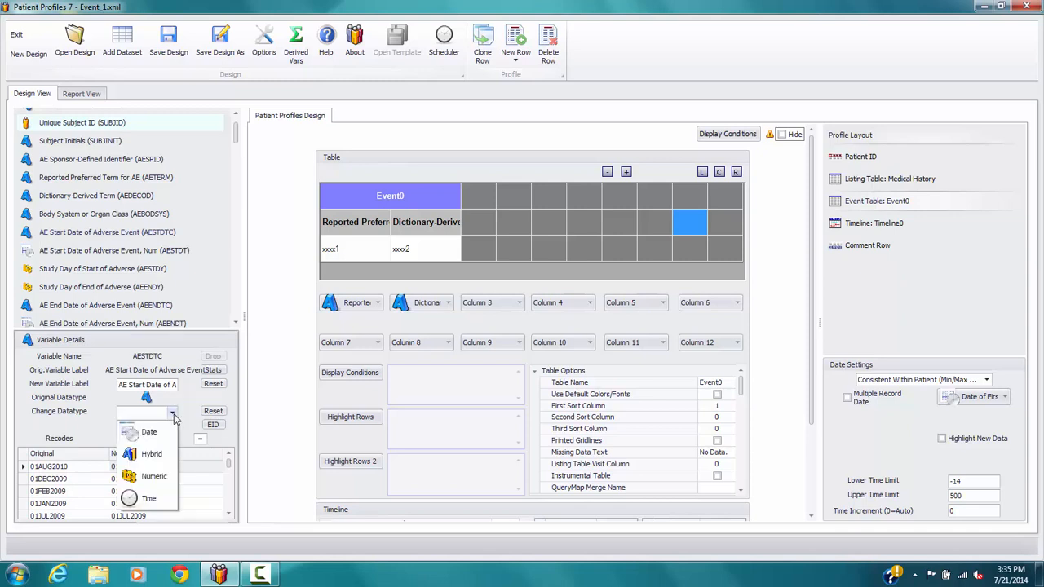
{"action": "left_click", "coordinate": [137, 430]}
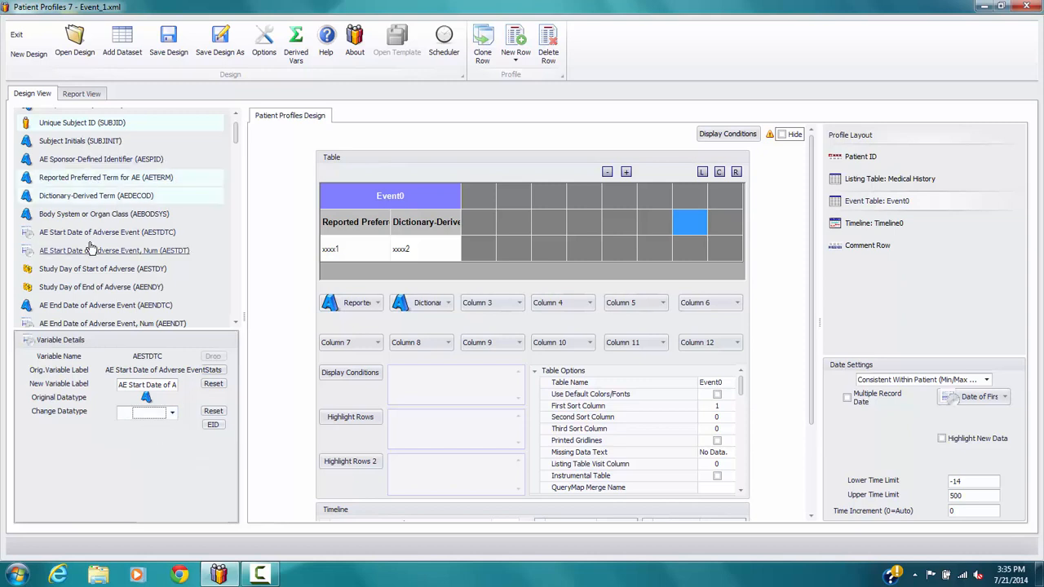
{"action": "left_click_drag", "start_coordinate": [89, 235], "coordinate": [499, 307]}
Change the datatype of AE End Date (AEENDTC) to Date and assign the variable to column 4
{"action": "scroll", "coordinate": [234, 140], "scroll_direction": "down", "scroll_amount": 3}
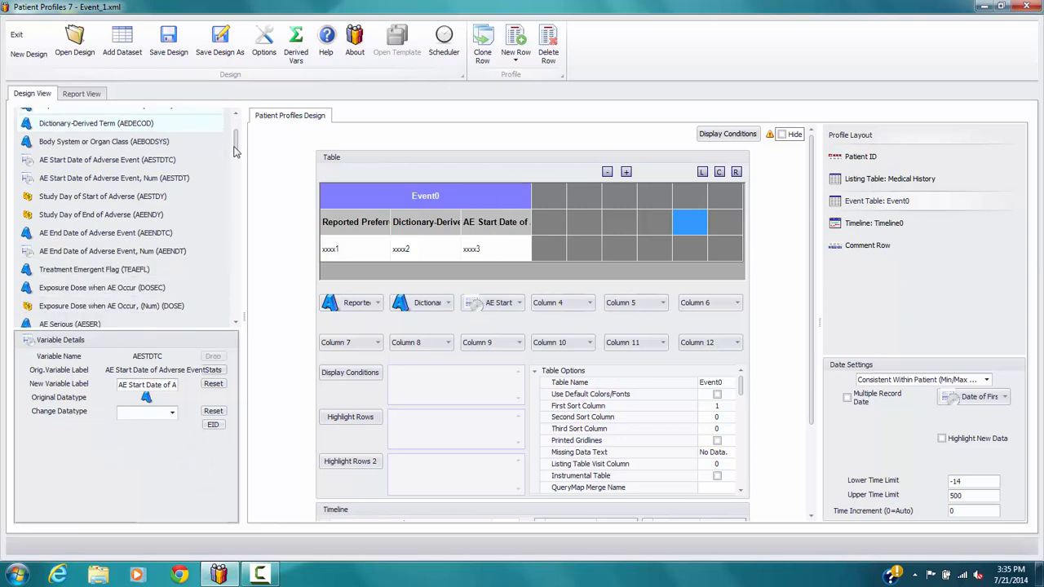
{"action": "left_click", "coordinate": [106, 184]}
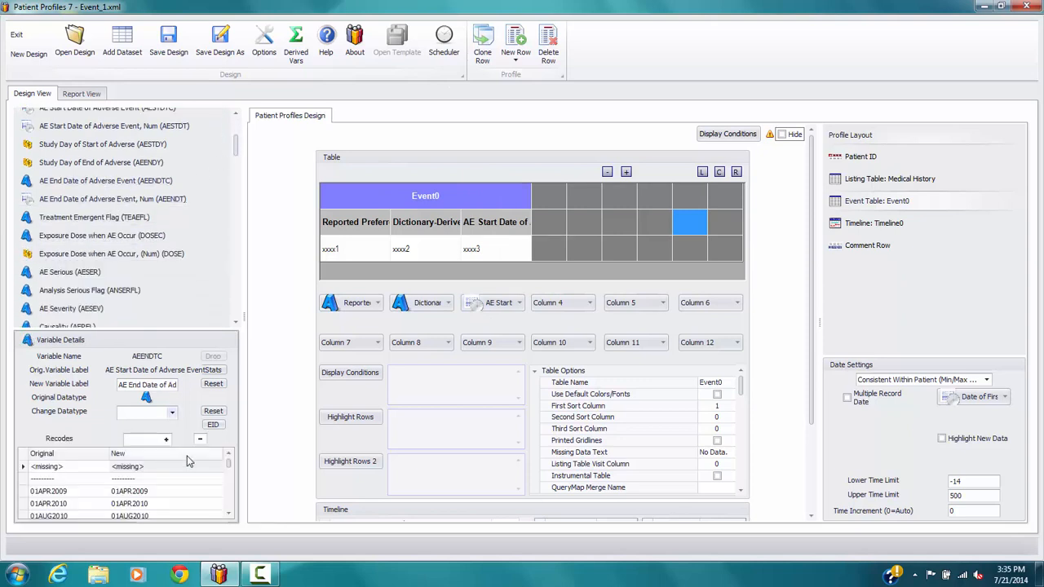
{"action": "left_click", "coordinate": [172, 412]}
{"action": "left_click", "coordinate": [159, 436]}
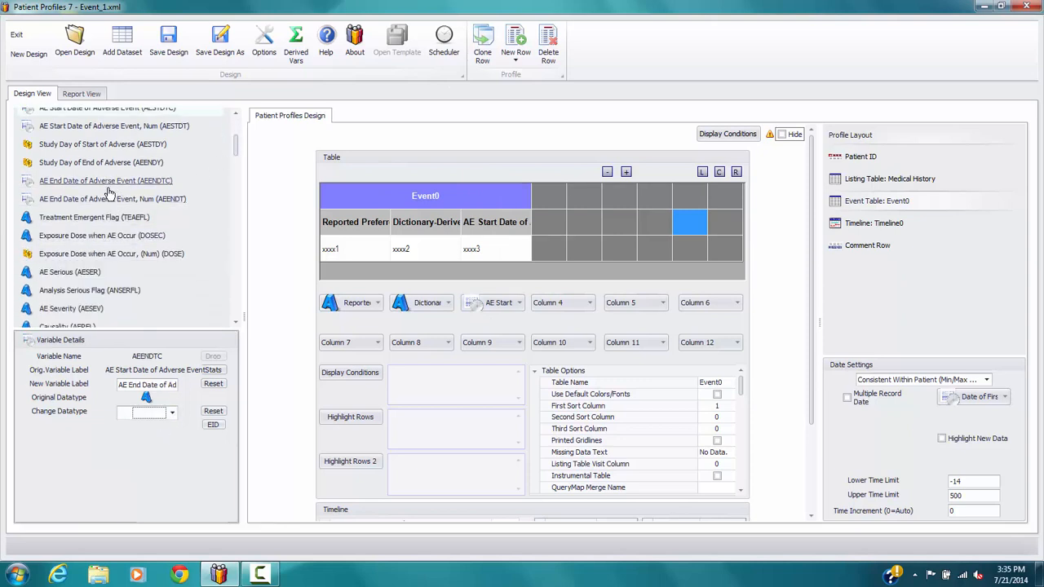
{"action": "left_click_drag", "start_coordinate": [106, 186], "coordinate": [555, 309]}
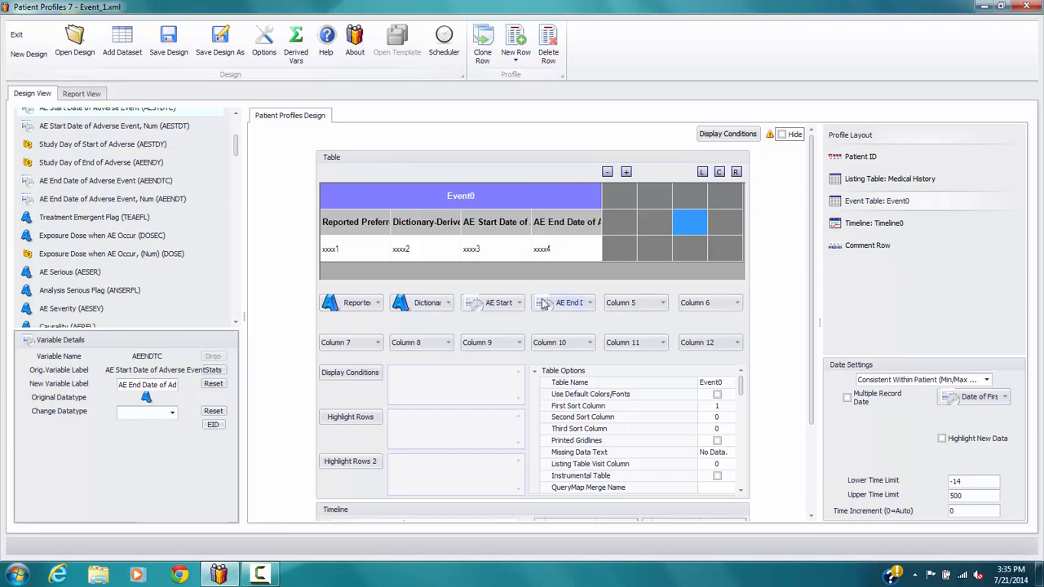
Assign AE Serious (AESER), AE Severity (AESEV) and Causality (AEREL) to event table columns 5, 6 and 7
{"action": "scroll", "coordinate": [235, 327], "scroll_direction": "down", "scroll_amount": 3}
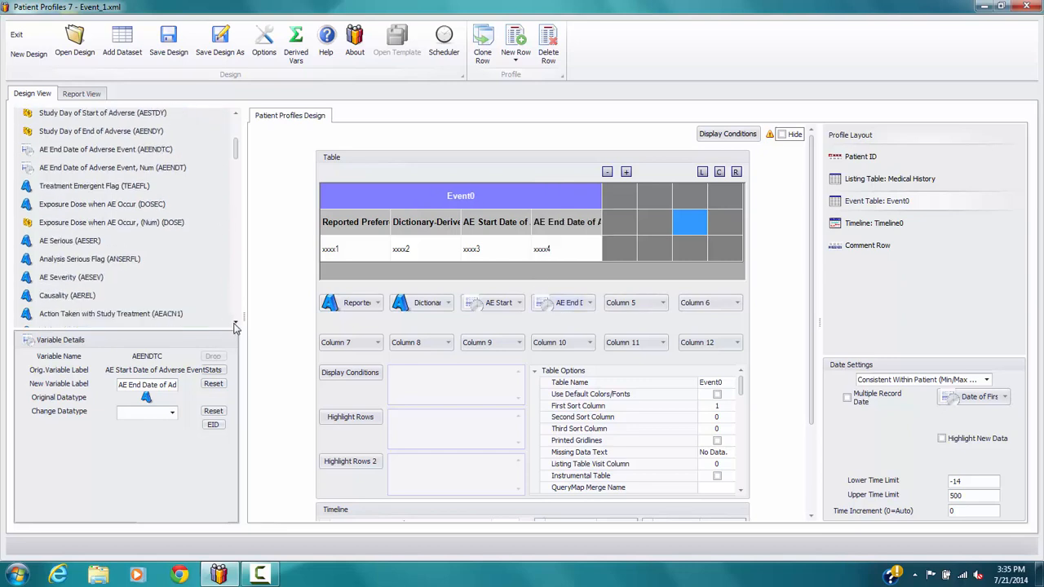
{"action": "left_click_drag", "start_coordinate": [69, 217], "coordinate": [638, 308]}
{"action": "left_click_drag", "start_coordinate": [73, 262], "coordinate": [707, 306]}
{"action": "left_click_drag", "start_coordinate": [47, 276], "coordinate": [357, 340]}
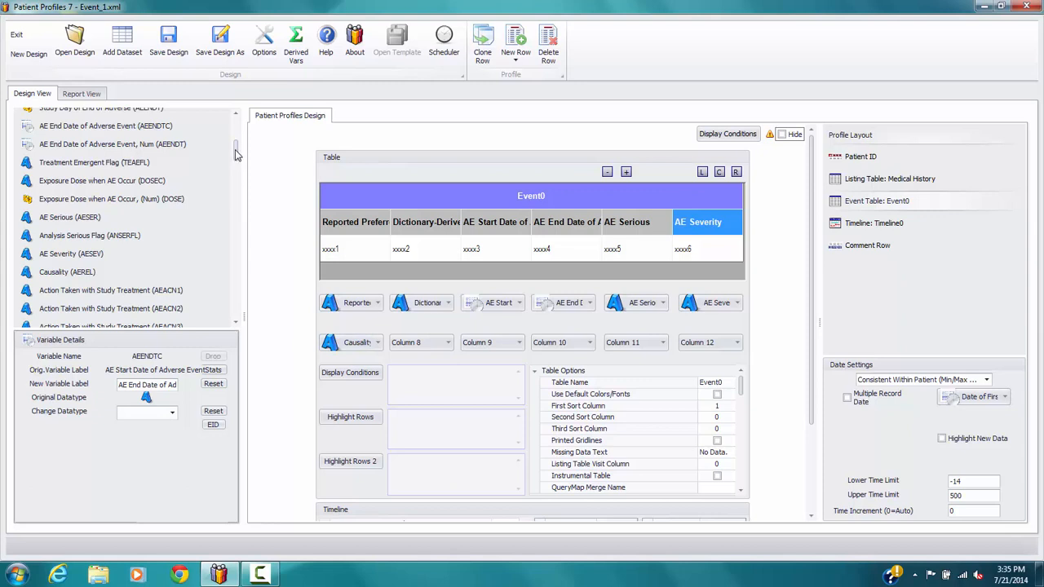
Assign Action Taken (AEACN), Outcome of Adverse Event (AEOUT) and Treatment Emergent Flag (TEAEFL) to columns 8, 9 and 10
{"action": "left_click_drag", "start_coordinate": [236, 155], "coordinate": [235, 170]}
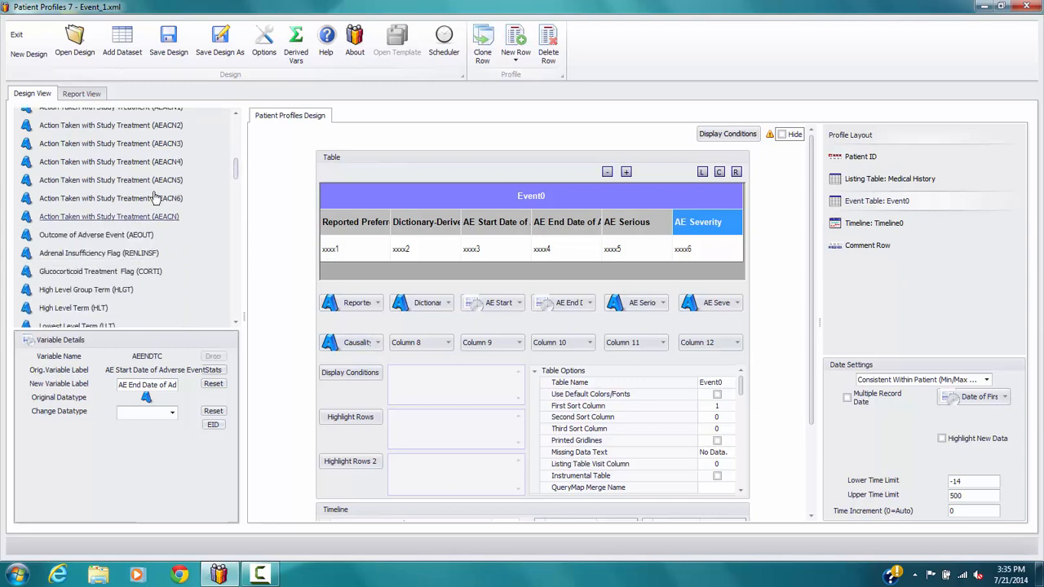
{"action": "left_click_drag", "start_coordinate": [122, 216], "coordinate": [424, 343]}
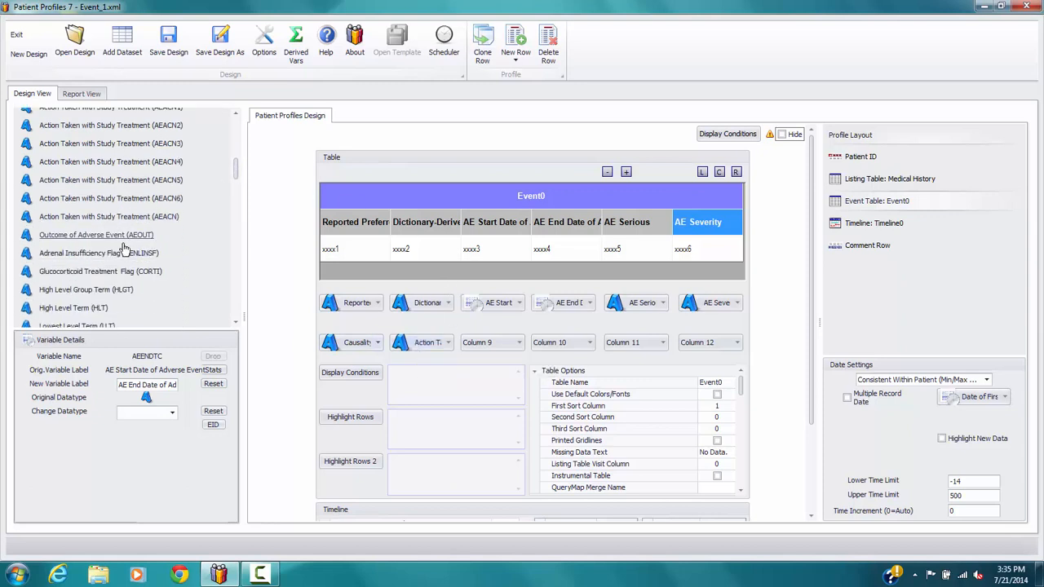
{"action": "left_click_drag", "start_coordinate": [113, 237], "coordinate": [509, 353]}
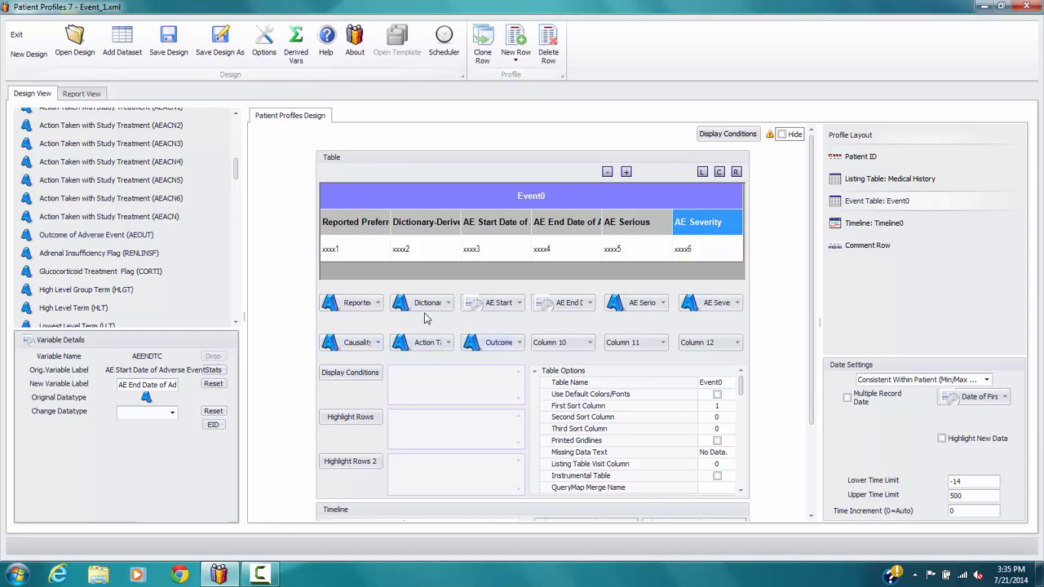
{"action": "left_click_drag", "start_coordinate": [238, 169], "coordinate": [239, 158]}
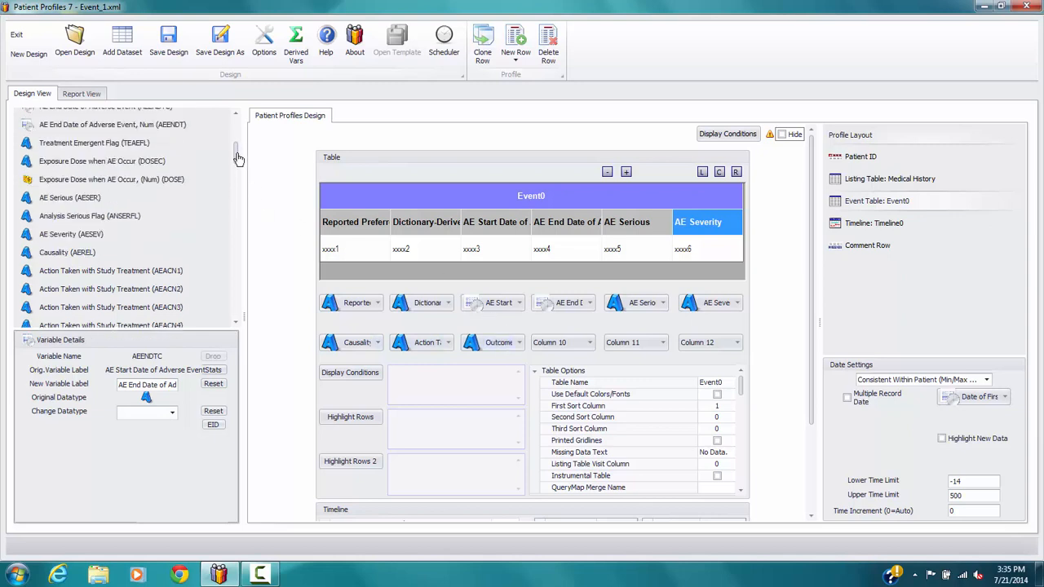
{"action": "left_click_drag", "start_coordinate": [89, 145], "coordinate": [568, 346]}
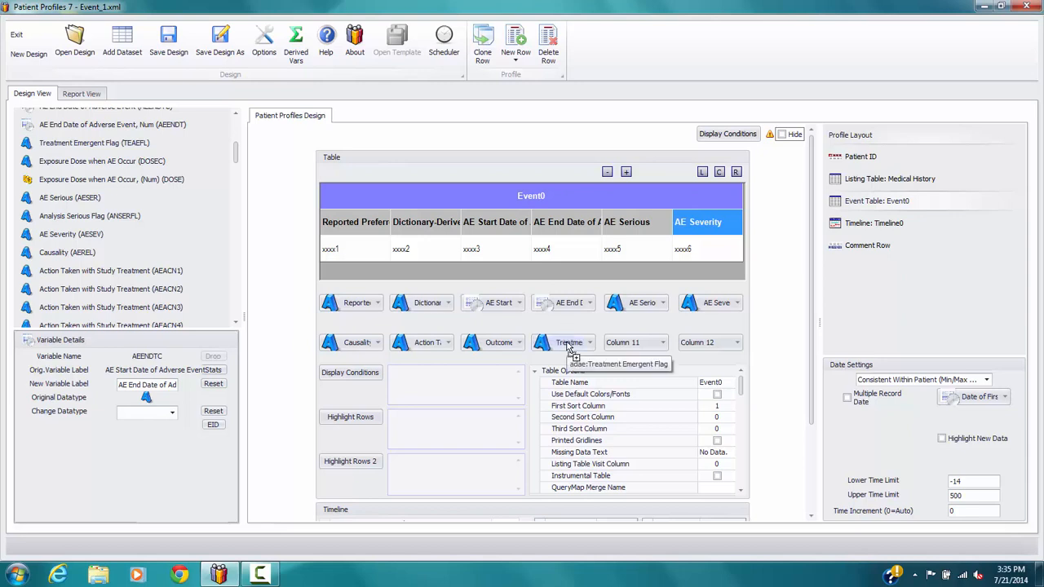
Narrow event table columns 3 through 10, from AE Start Date to Treatment Emergent Flag, so all columns fit the table
{"action": "left_click", "coordinate": [503, 227]}
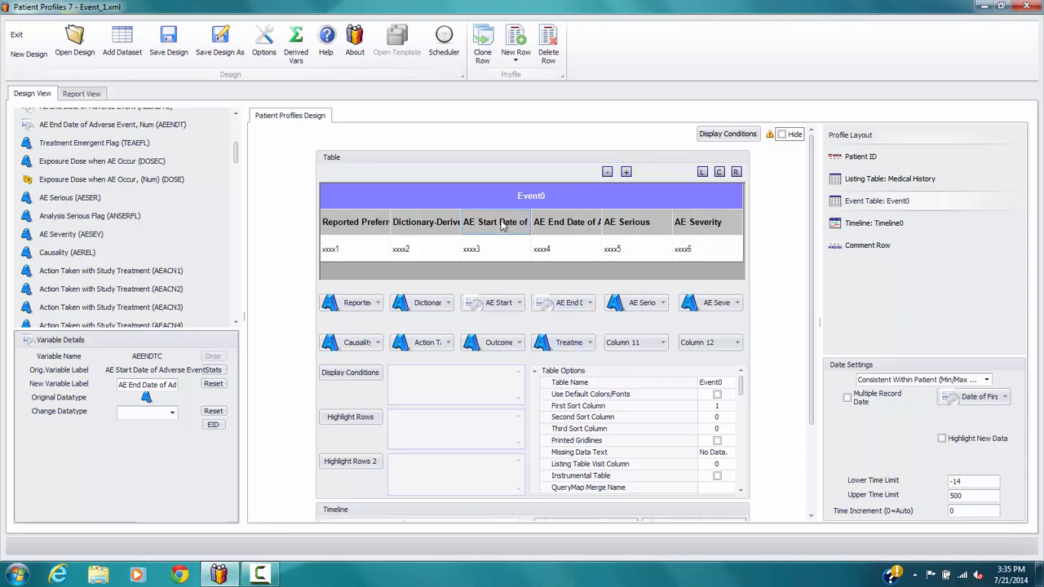
{"action": "left_click", "coordinate": [607, 173]}
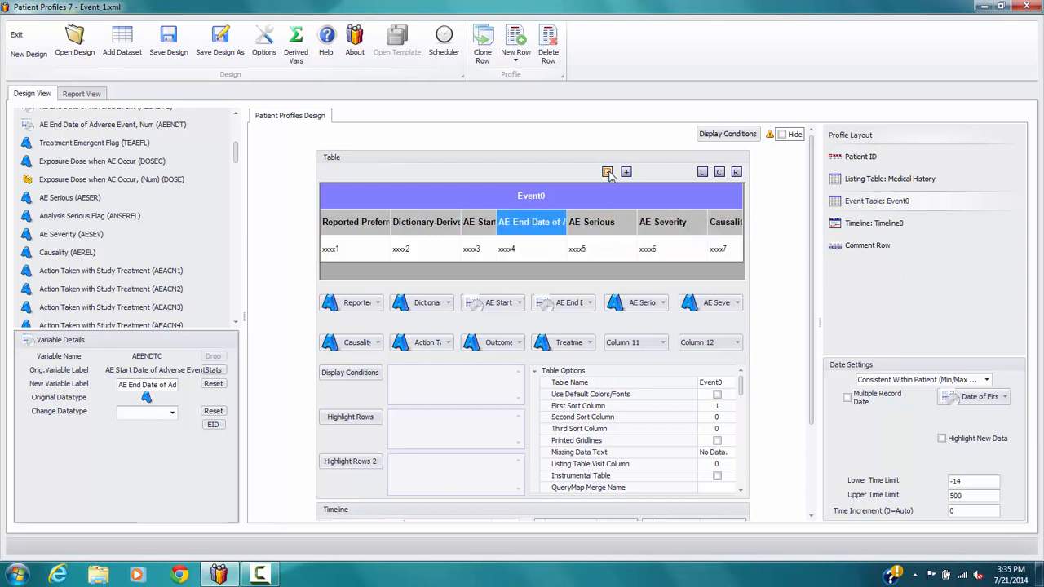
{"action": "left_click", "coordinate": [608, 173]}
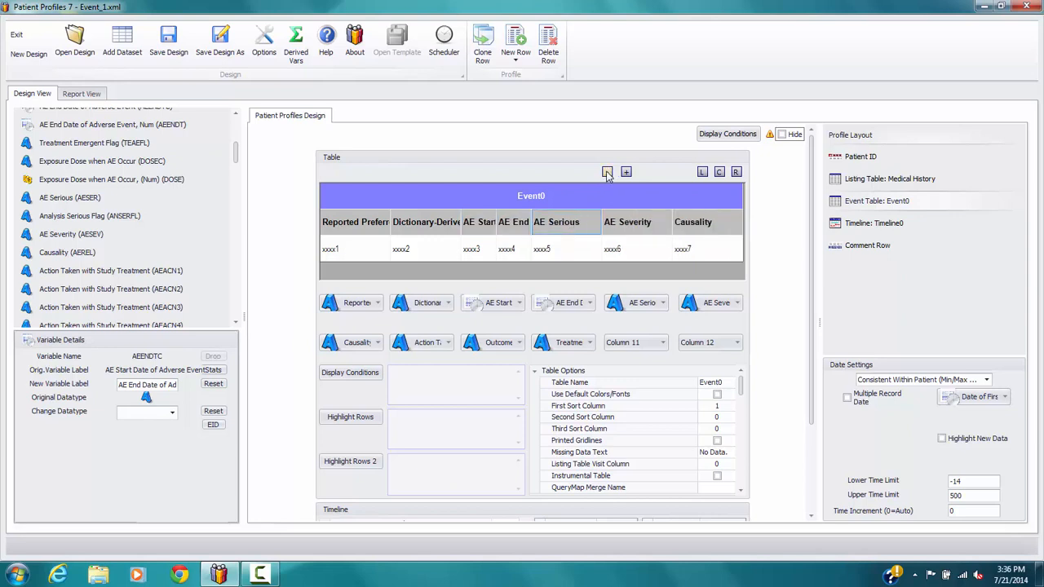
{"action": "left_click", "coordinate": [608, 173]}
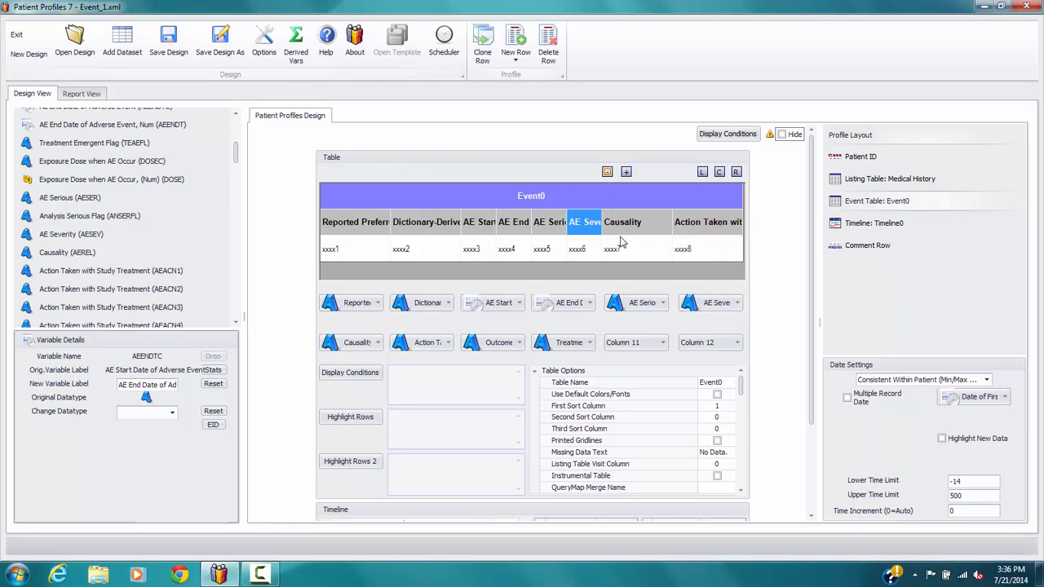
{"action": "left_click", "coordinate": [607, 173]}
{"action": "left_click", "coordinate": [608, 173]}
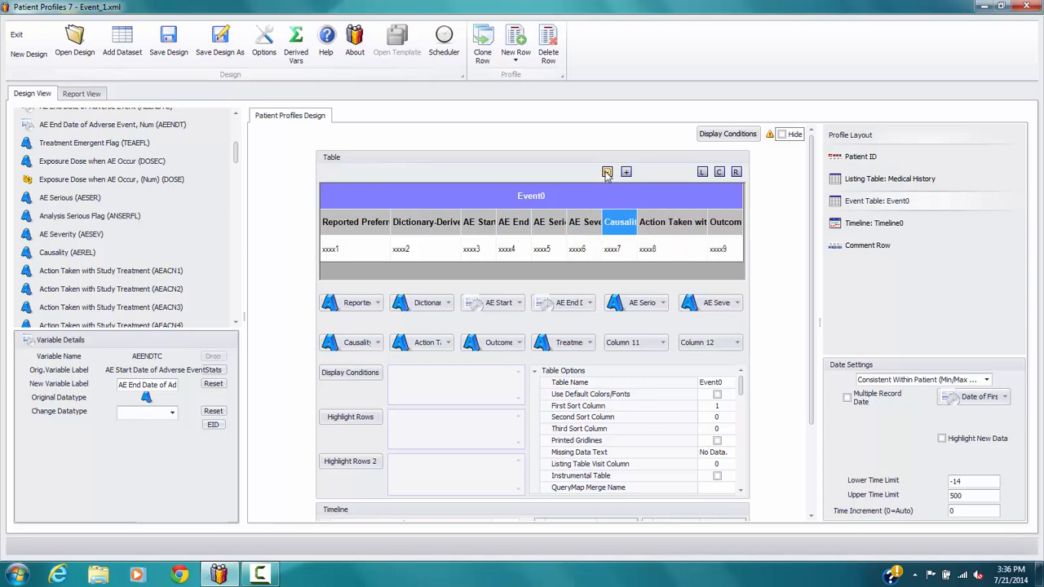
{"action": "left_click", "coordinate": [607, 173]}
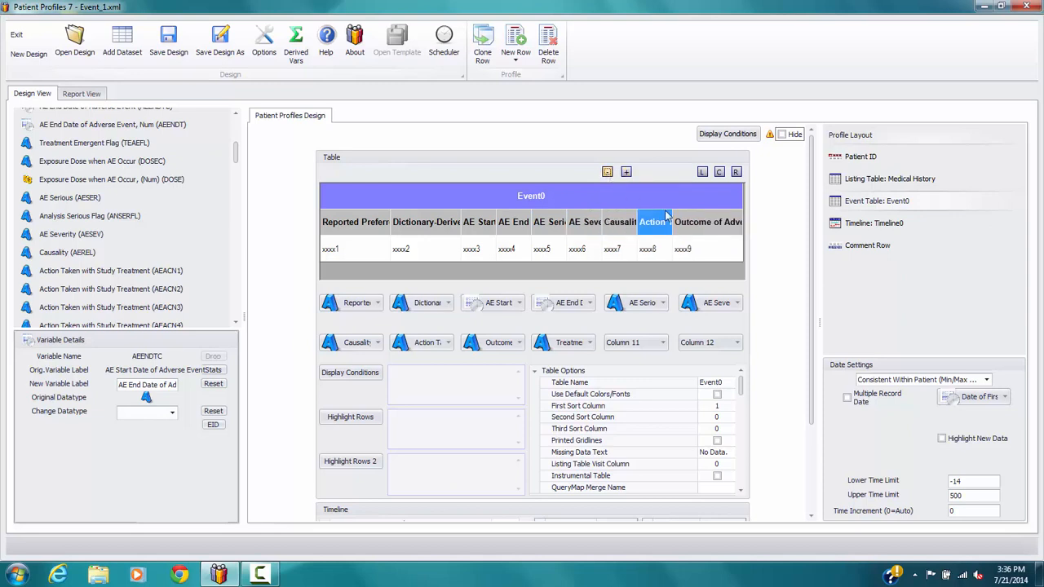
{"action": "left_click", "coordinate": [607, 173]}
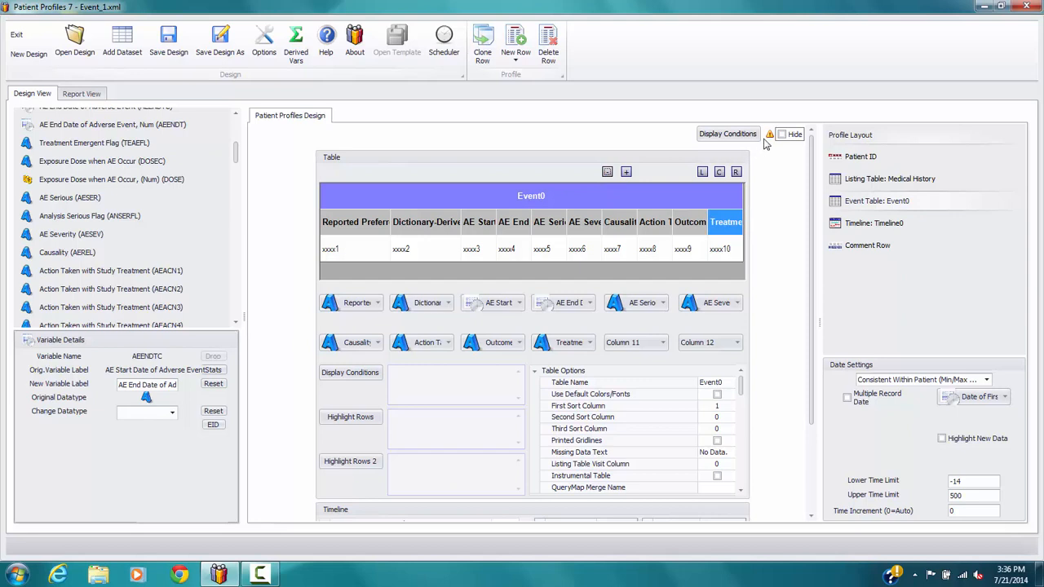
Set the Event Start Date Column to 3 in the event table's timeline options
{"action": "mouse_move", "coordinate": [770, 140]}
{"action": "scroll", "coordinate": [813, 159], "scroll_direction": "down", "scroll_amount": 3}
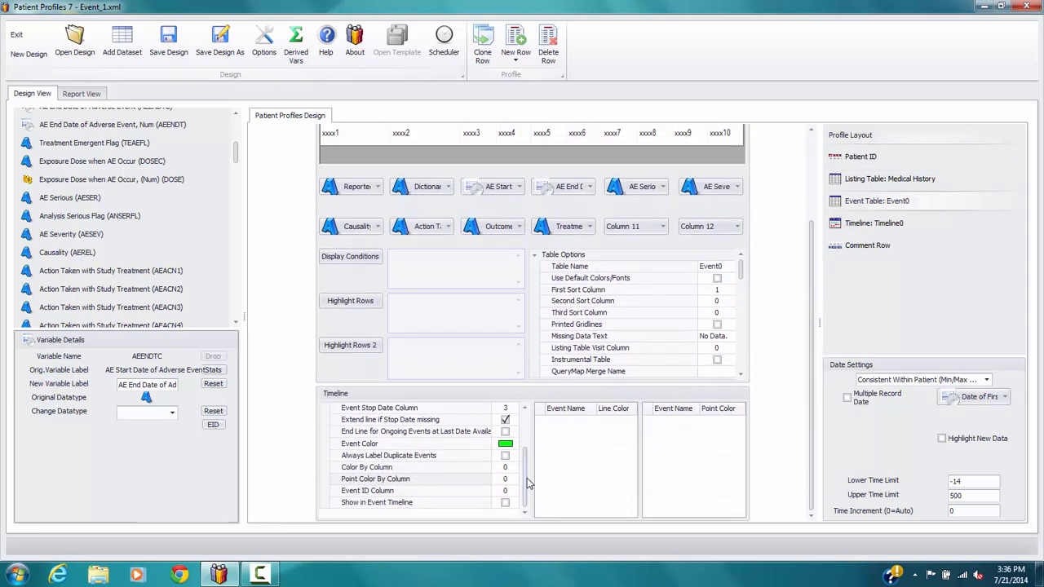
{"action": "left_click_drag", "start_coordinate": [527, 484], "coordinate": [528, 422]}
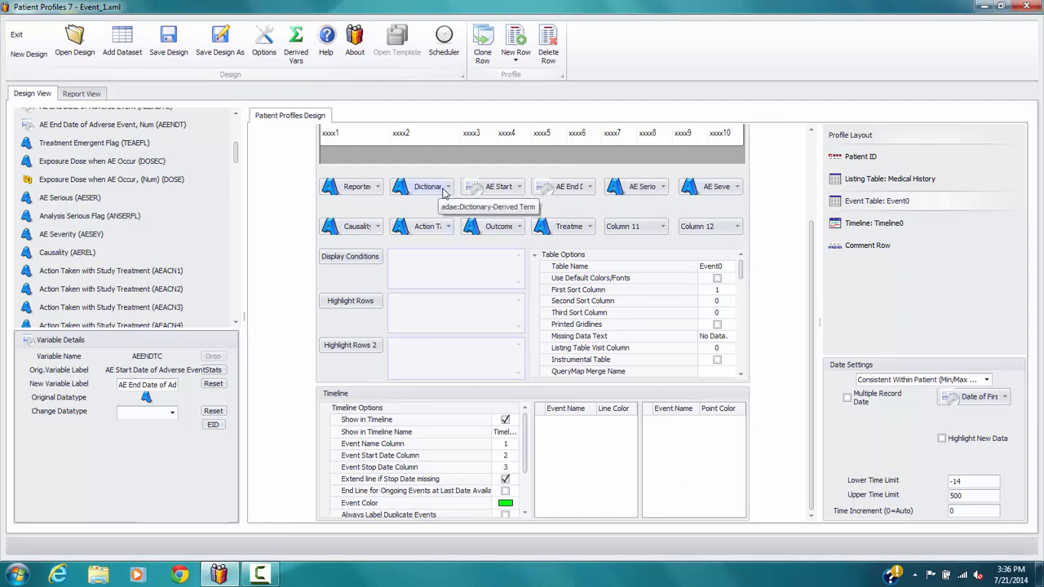
{"action": "left_click", "coordinate": [515, 453]}
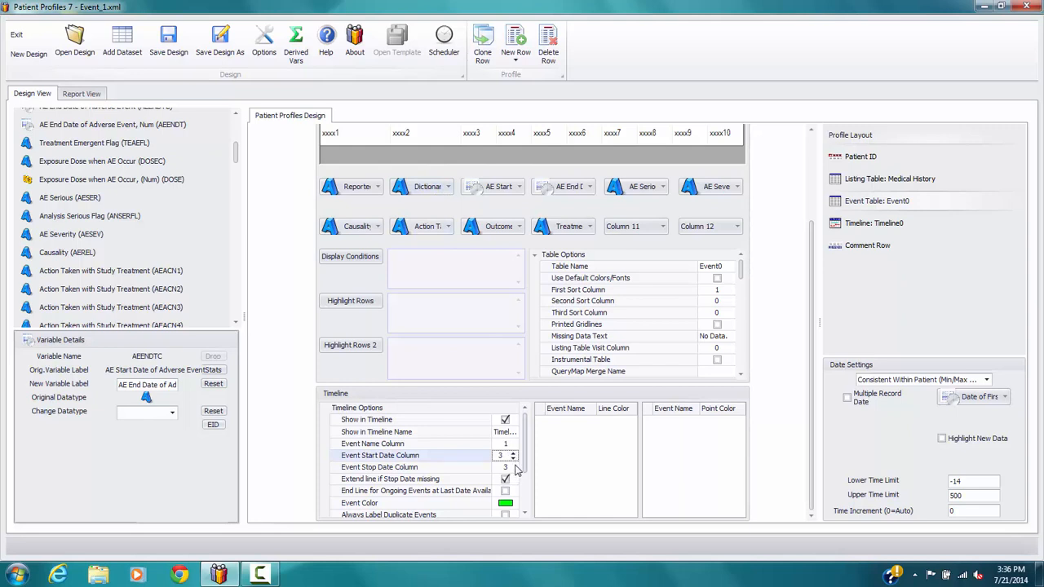
Set the Event Stop Date Column to 4 and the Event Name Column to 2 in the event table's timeline options
{"action": "left_click", "coordinate": [515, 466]}
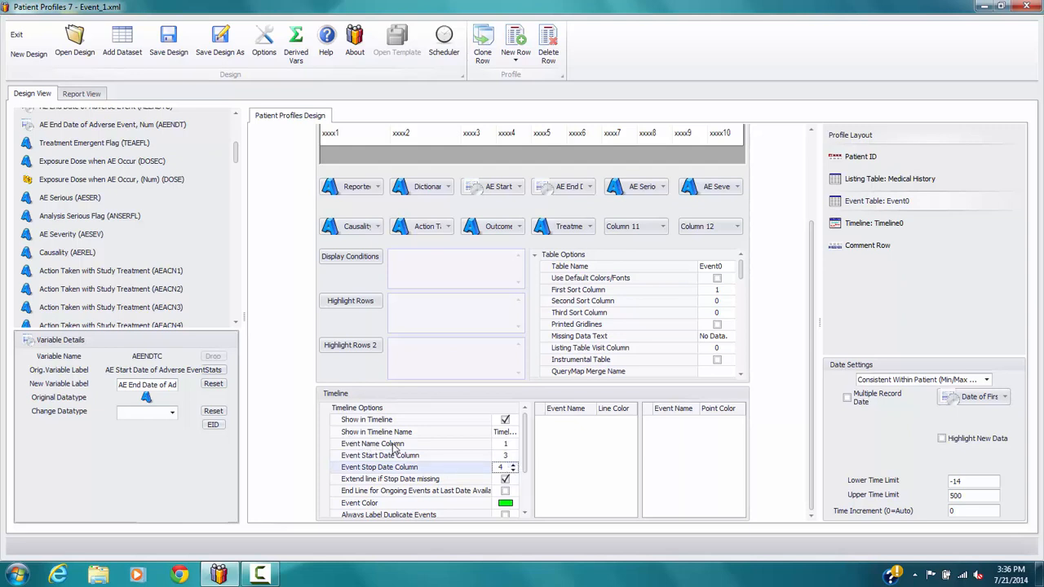
{"action": "left_click", "coordinate": [515, 444]}
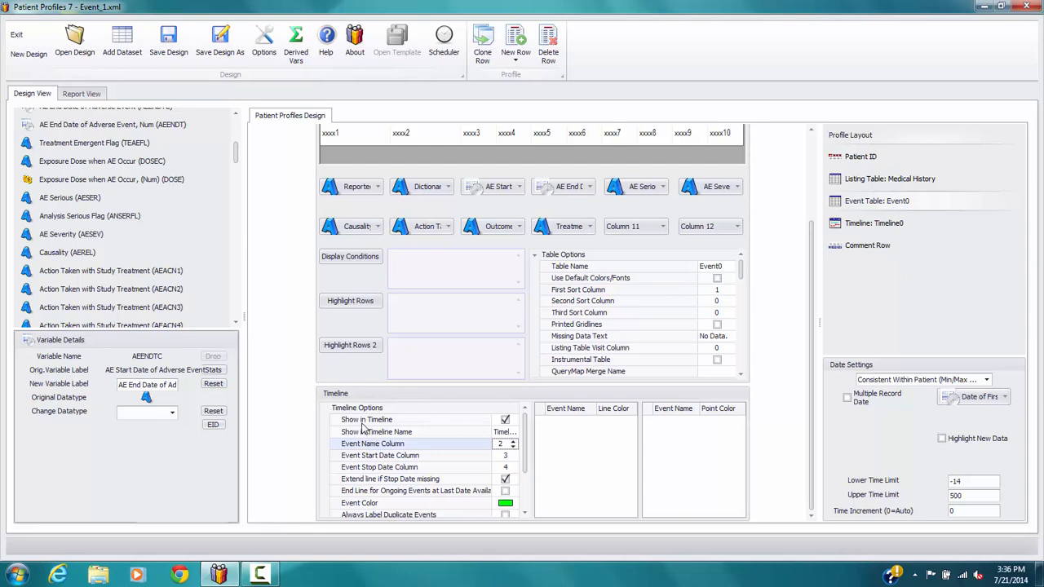
{"action": "left_click", "coordinate": [507, 433]}
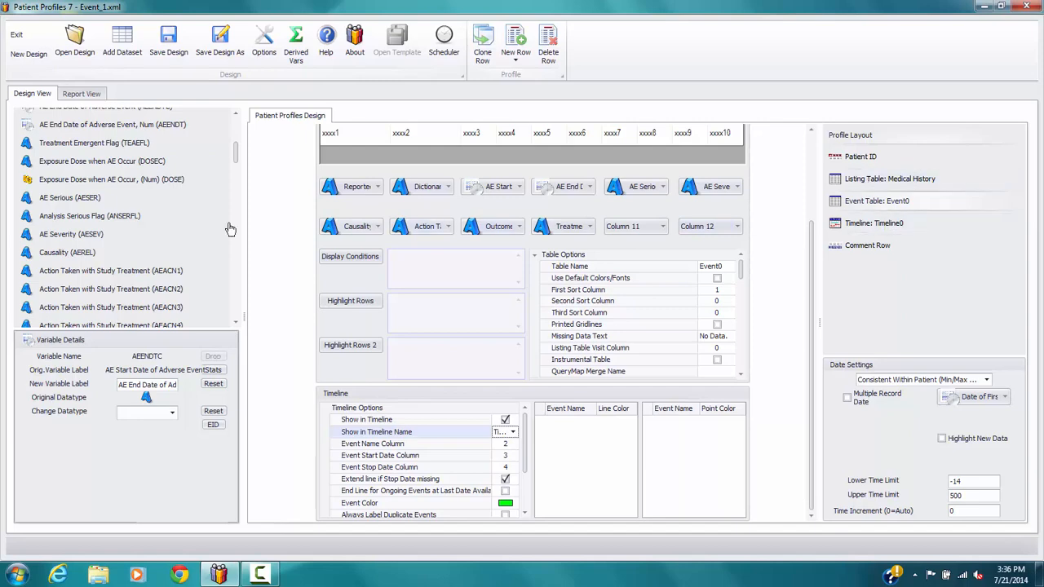
Preview the first patient's report, examine the event table and the timeline below it, and return to the design
{"action": "left_click", "coordinate": [89, 94]}
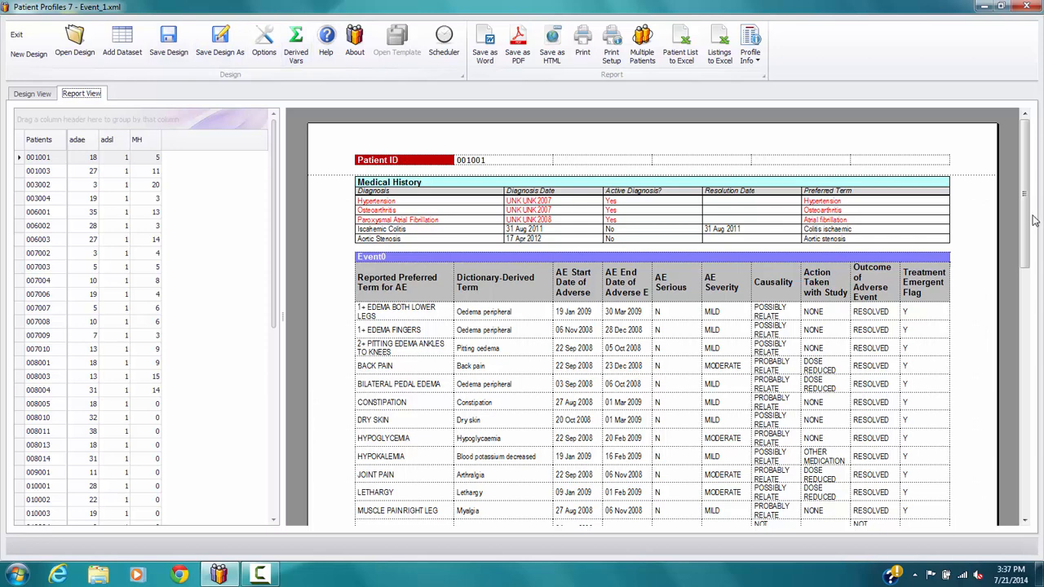
{"action": "left_click_drag", "start_coordinate": [1035, 221], "coordinate": [1027, 345]}
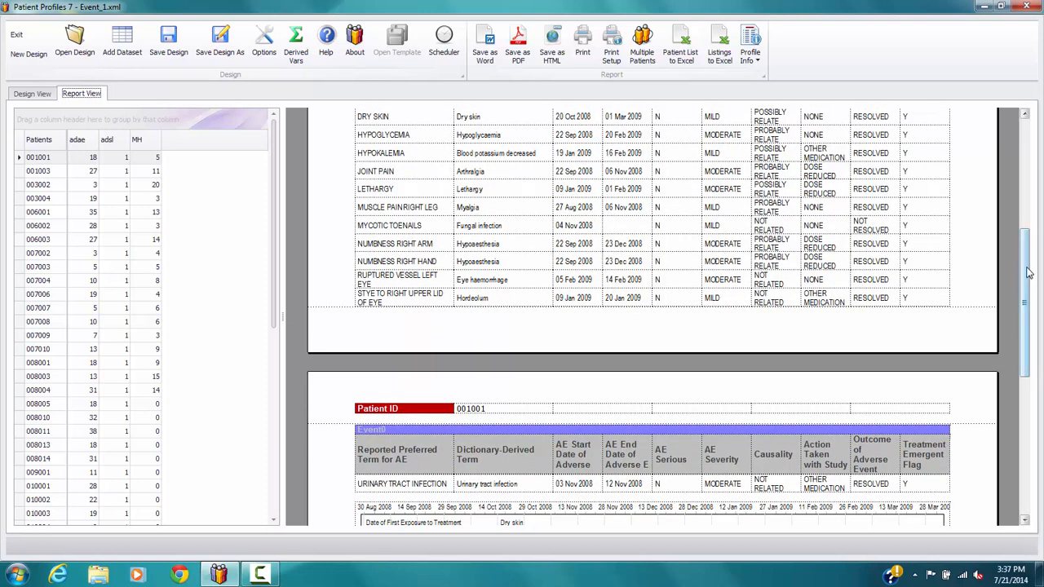
{"action": "left_click_drag", "start_coordinate": [1029, 277], "coordinate": [1028, 356]}
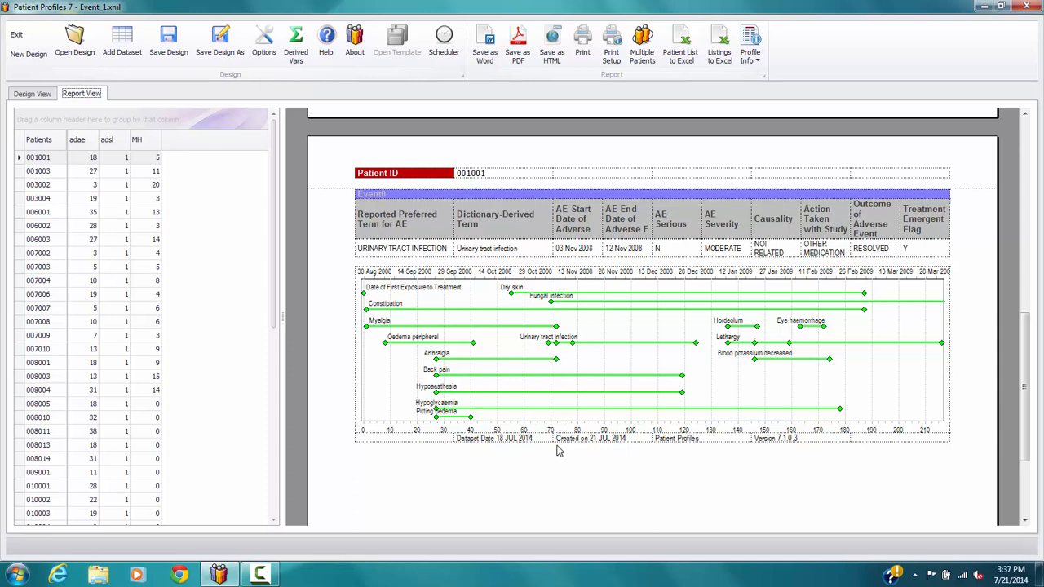
{"action": "left_click", "coordinate": [34, 95]}
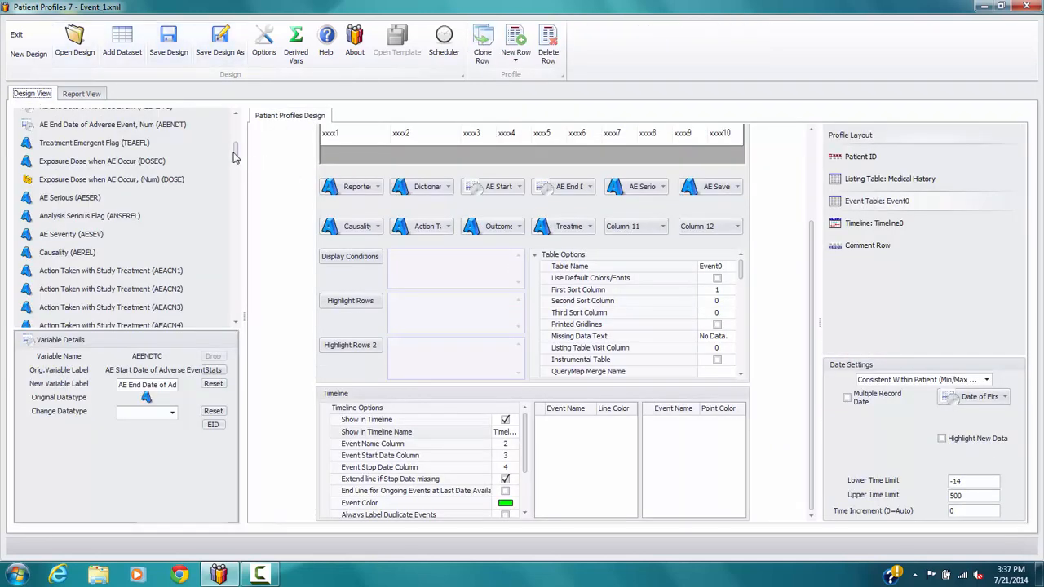
Collapse the adae dataset's variable list and change the event table's header title to Adverse Events
{"action": "left_click_drag", "start_coordinate": [234, 157], "coordinate": [235, 121]}
{"action": "left_click", "coordinate": [222, 121]}
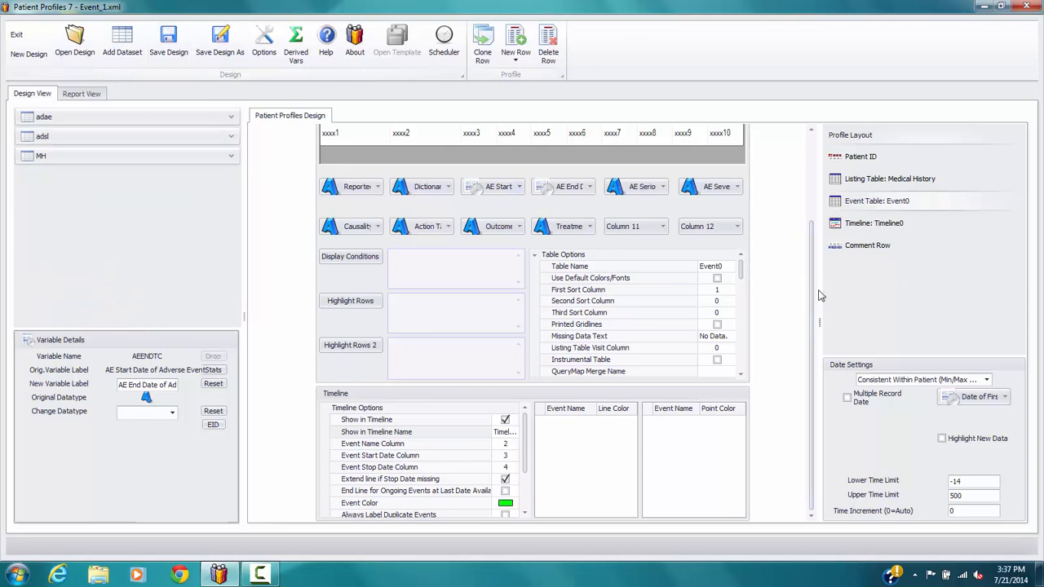
{"action": "scroll", "coordinate": [812, 291], "scroll_direction": "up", "scroll_amount": 3}
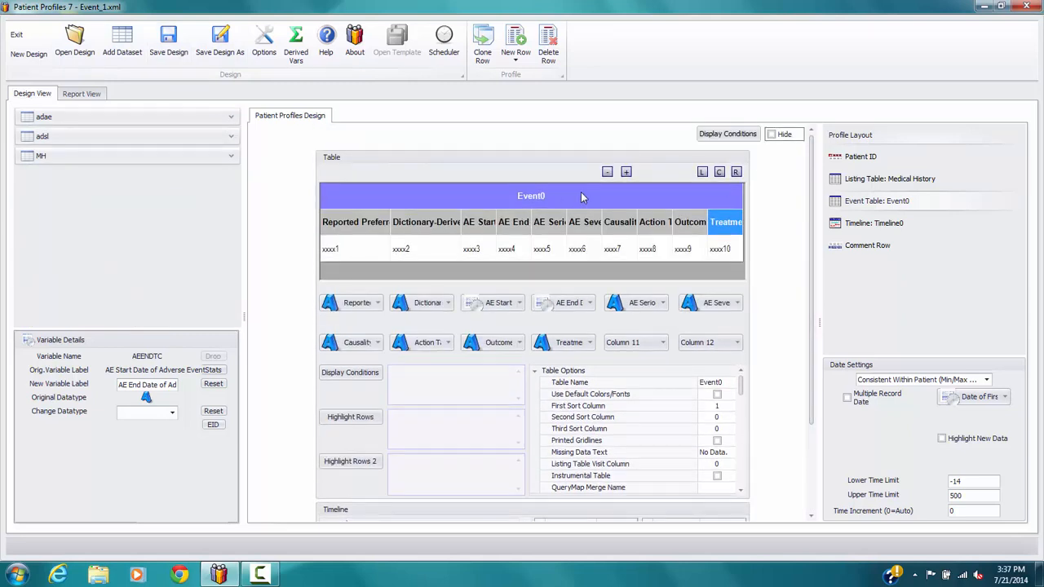
{"action": "type", "text": "A"}
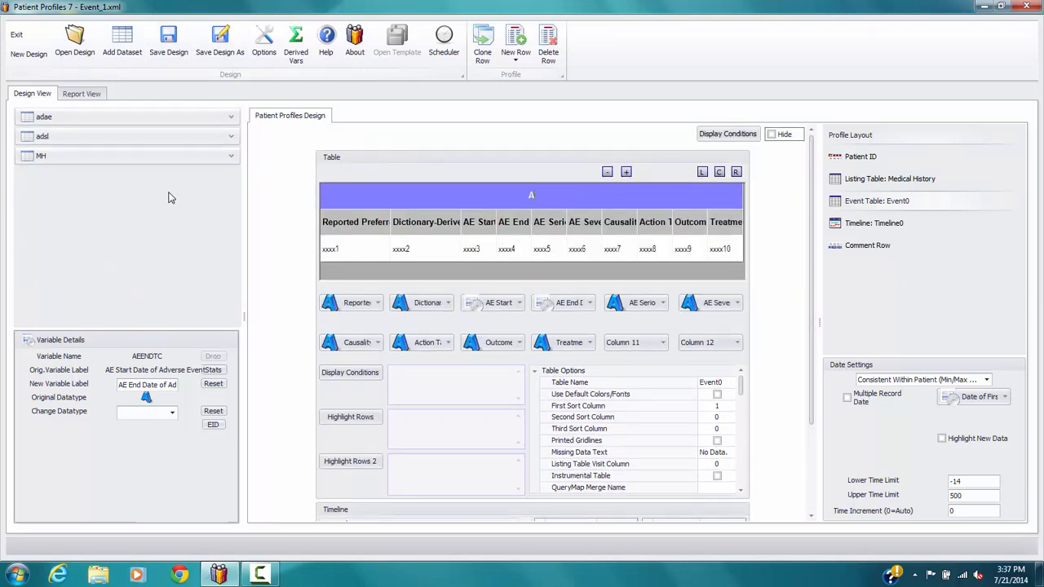
{"action": "type", "text": "dverse Events"}
Set the event table's name to Adverse.Events and its First Sort Column to 3
{"action": "left_click", "coordinate": [729, 383]}
{"action": "type", "text": "Ad"}
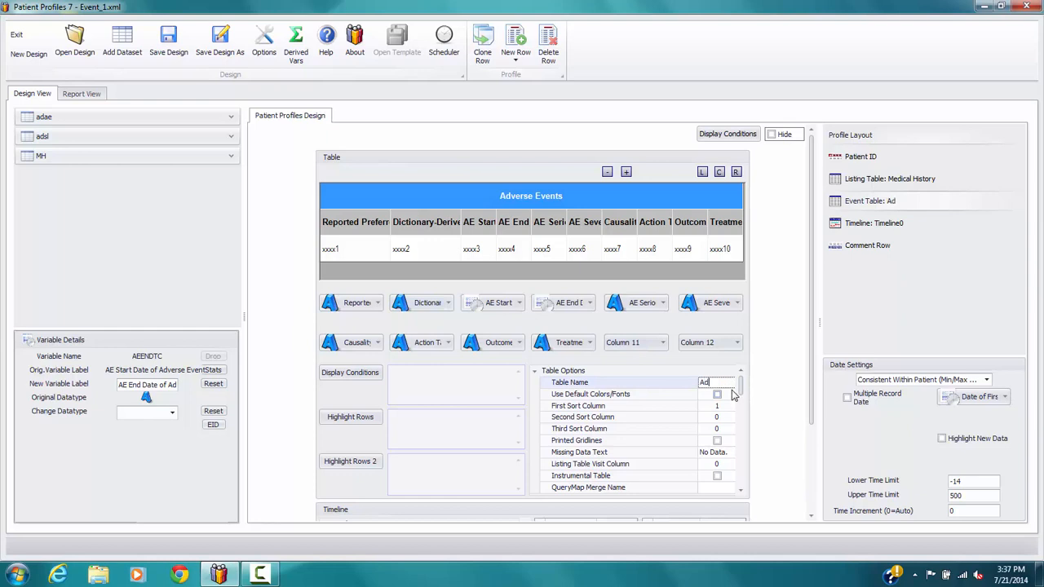
{"action": "type", "text": "verse.Events"}
{"action": "left_click_drag", "start_coordinate": [808, 243], "coordinate": [811, 297]}
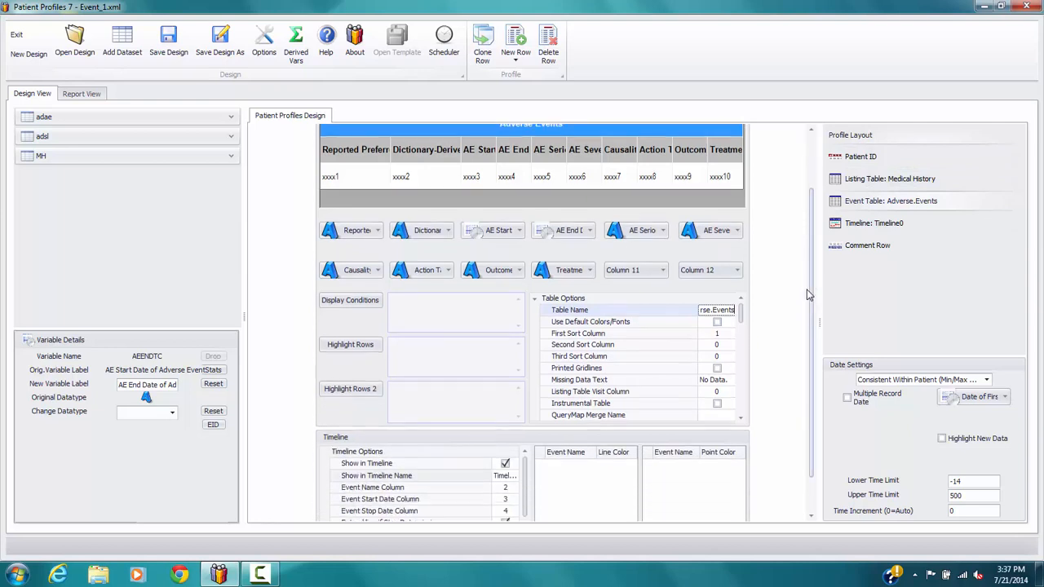
{"action": "scroll", "coordinate": [811, 267], "scroll_direction": "up", "scroll_amount": 2}
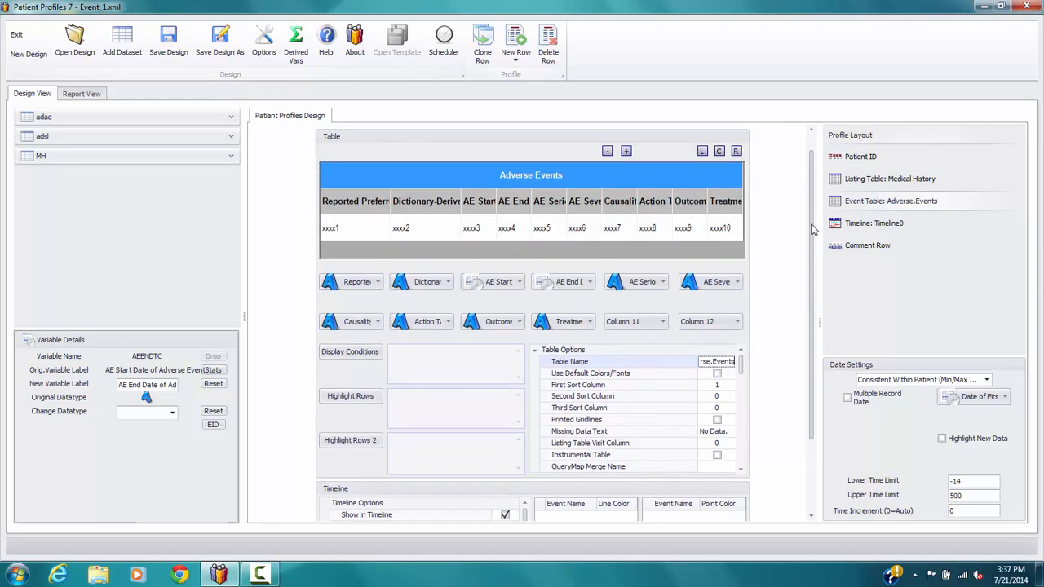
{"action": "left_click", "coordinate": [733, 383]}
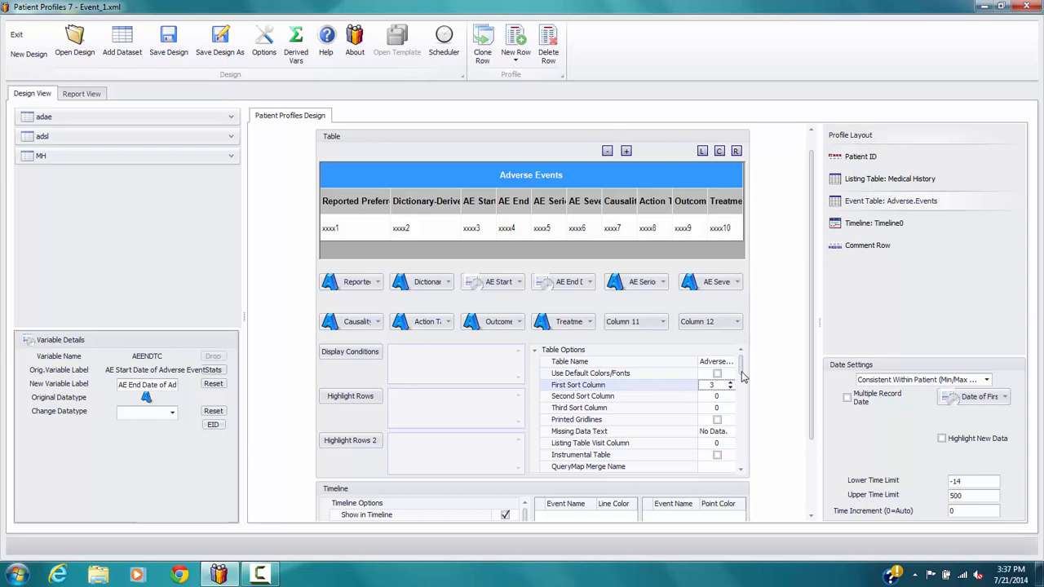
Set the event table's header text color to black and its header back color to light green
{"action": "left_click_drag", "start_coordinate": [742, 370], "coordinate": [744, 398]}
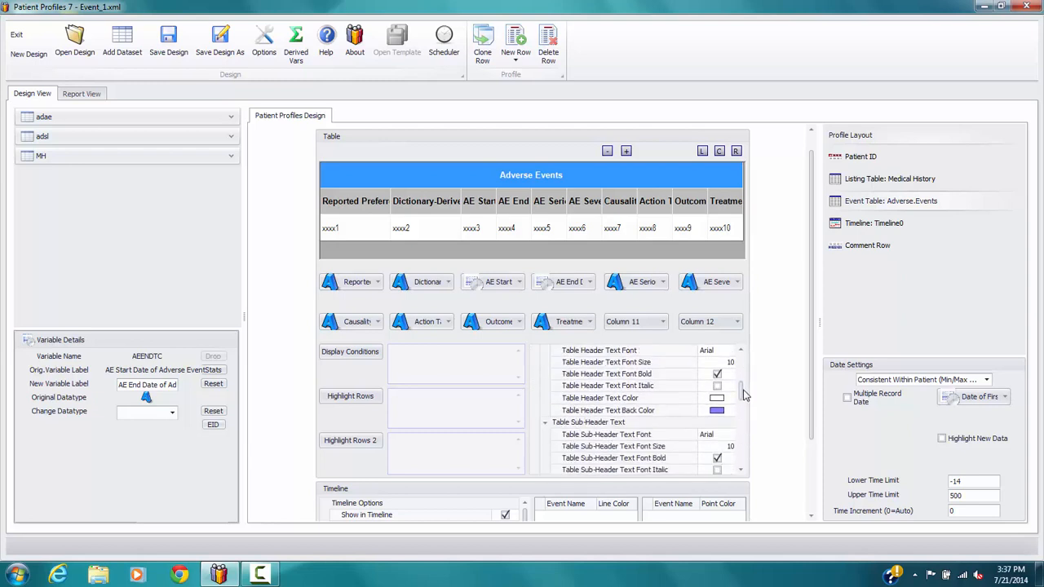
{"action": "left_click", "coordinate": [730, 399]}
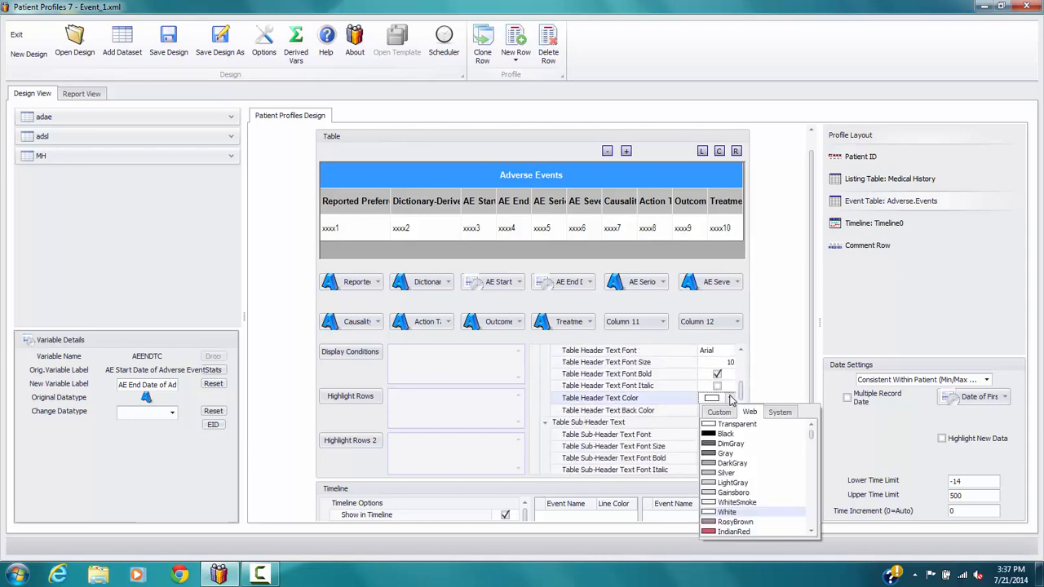
{"action": "left_click", "coordinate": [725, 434]}
{"action": "left_click", "coordinate": [731, 411]}
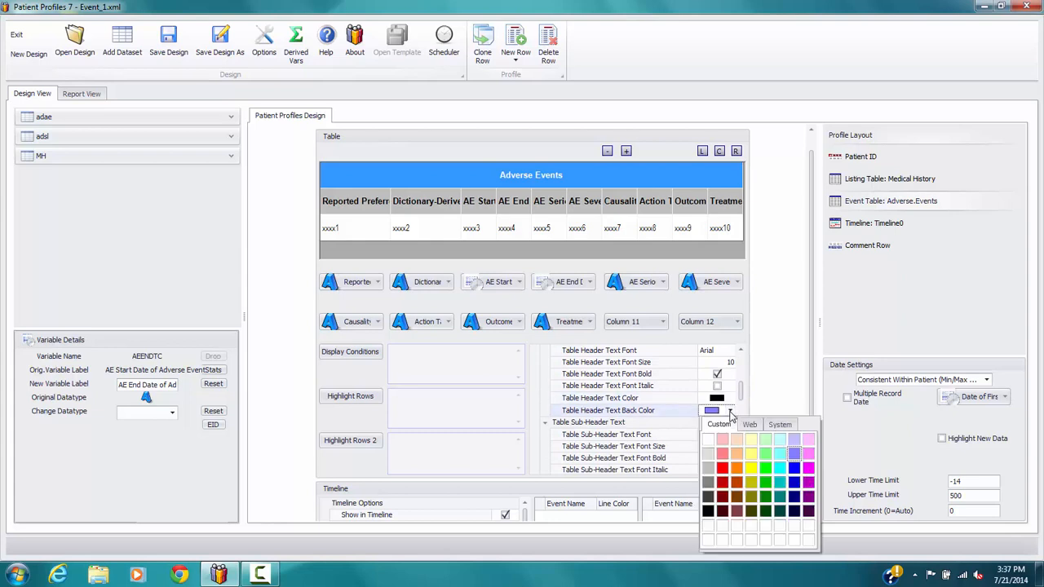
{"action": "left_click", "coordinate": [767, 451]}
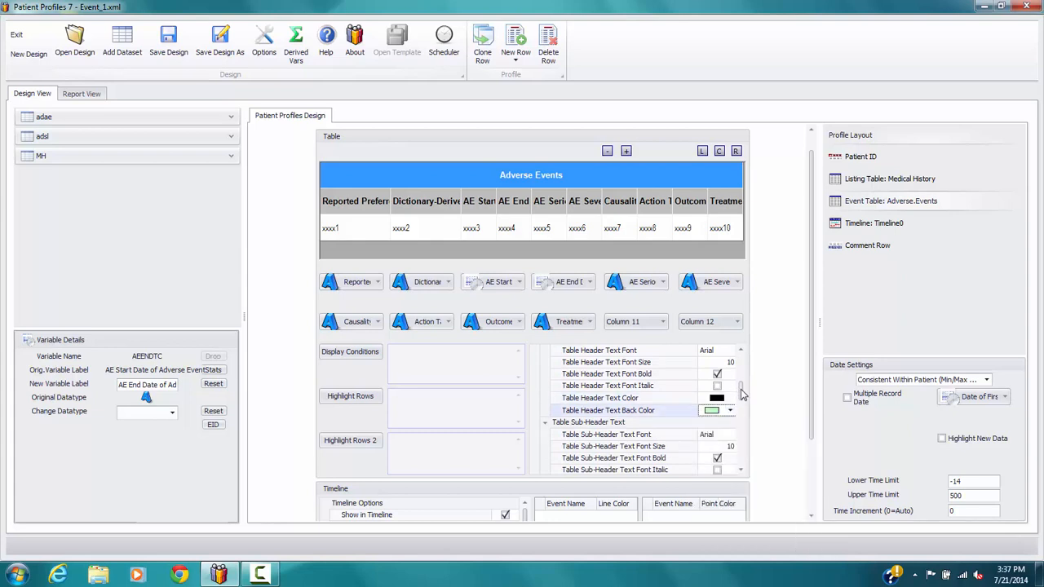
Format the event table's sub-header text as size 8, italic and not bold, with a Gainsboro back color
{"action": "left_click_drag", "start_coordinate": [741, 393], "coordinate": [740, 406]}
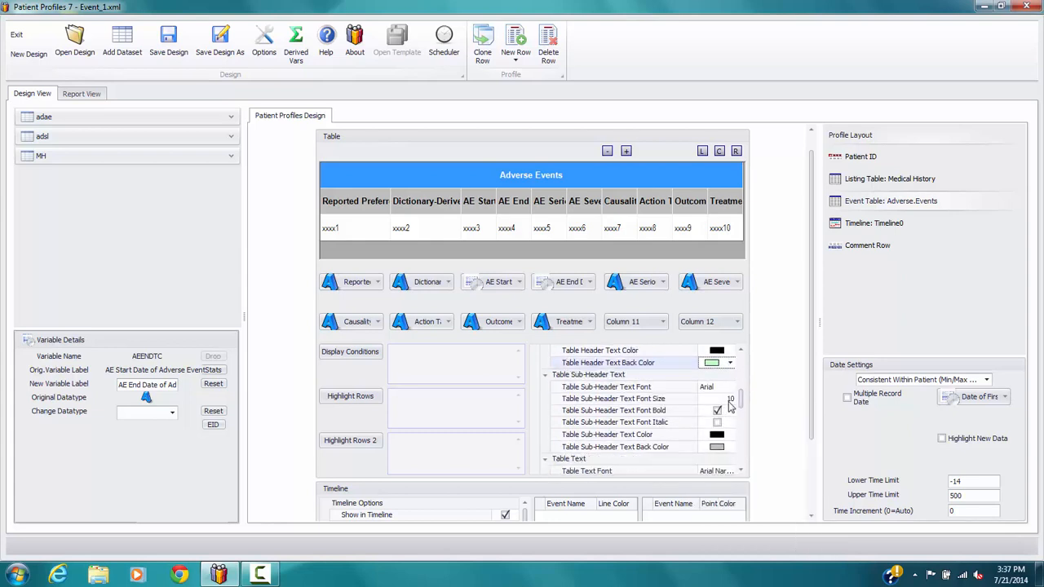
{"action": "left_click", "coordinate": [729, 401]}
{"action": "left_click", "coordinate": [729, 402]}
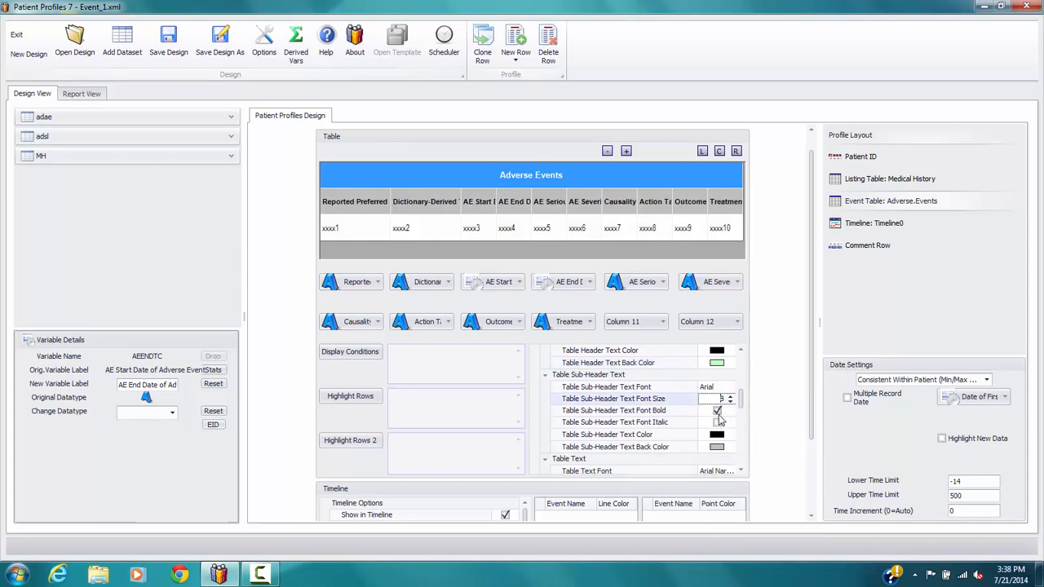
{"action": "left_click", "coordinate": [718, 411]}
{"action": "left_click", "coordinate": [718, 422]}
{"action": "left_click", "coordinate": [718, 447]}
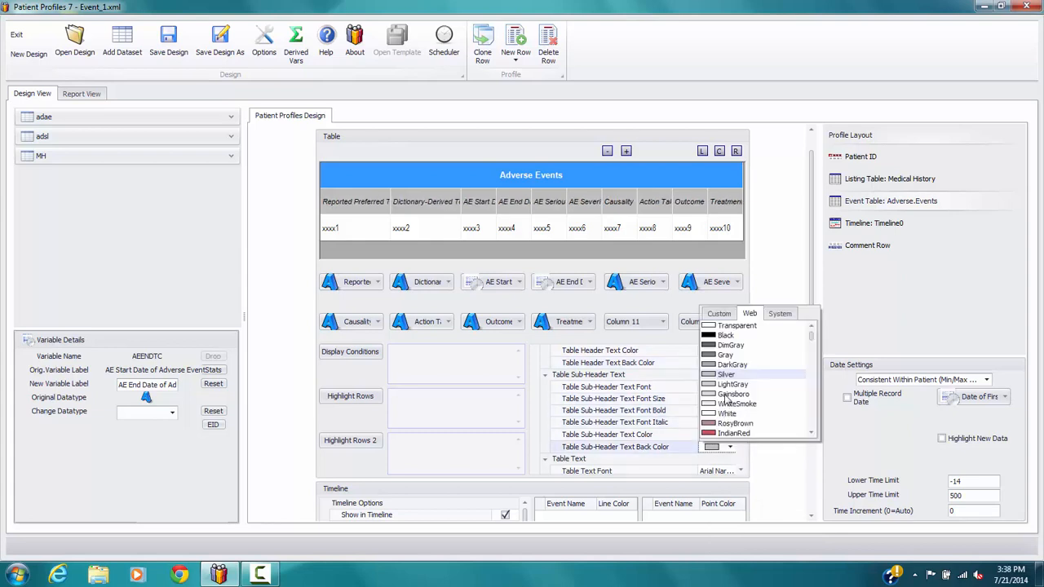
{"action": "left_click", "coordinate": [728, 395]}
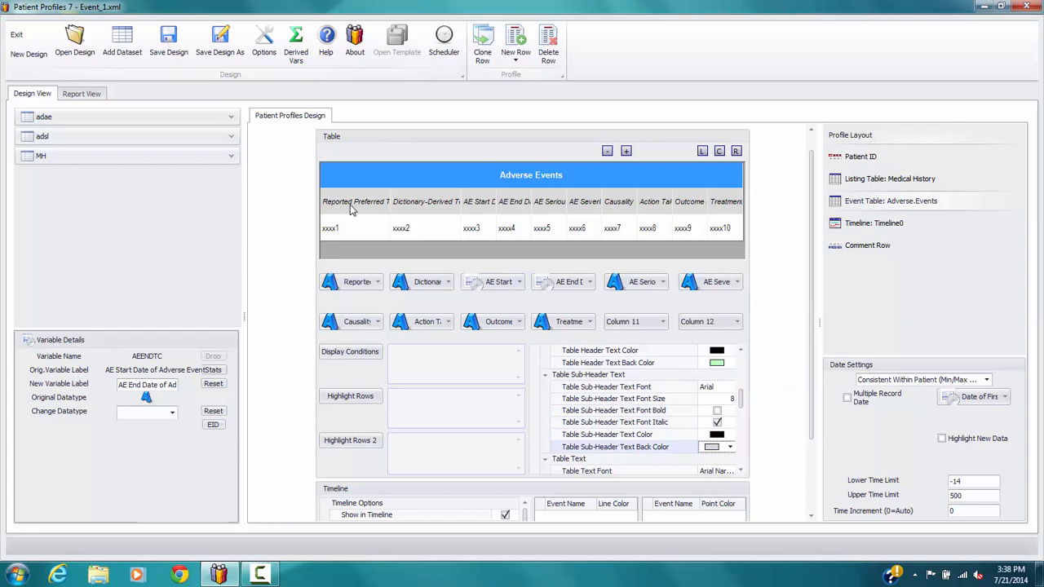
Rename the event table's first column header to Reported Term
{"action": "left_click", "coordinate": [380, 204]}
{"action": "left_click_drag", "start_coordinate": [384, 204], "coordinate": [415, 204]}
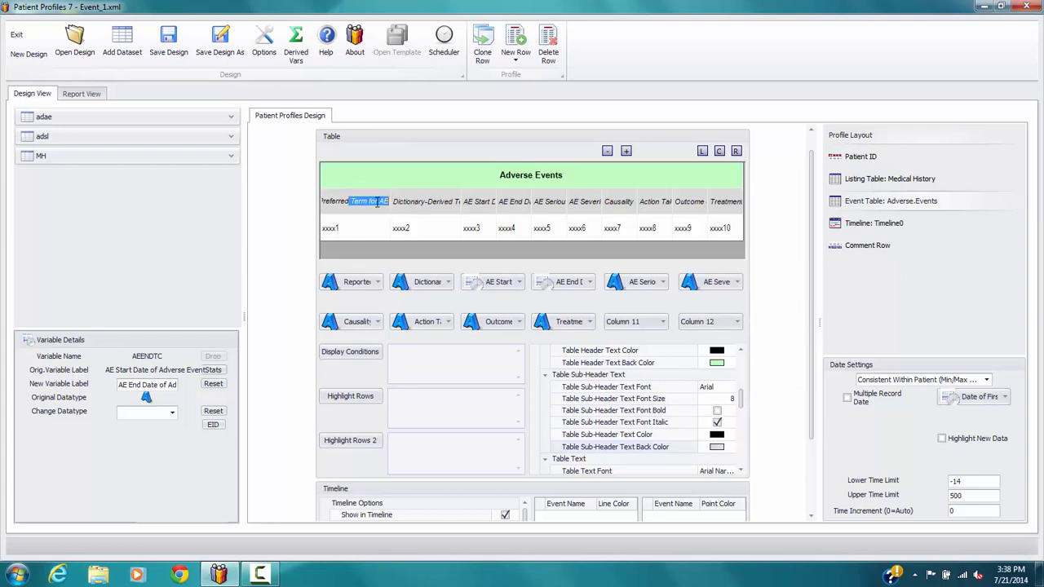
{"action": "left_click", "coordinate": [378, 204]}
{"action": "left_click_drag", "start_coordinate": [324, 201], "coordinate": [510, 219]}
{"action": "key", "text": "BackSpace"}
{"action": "type", "text": "Term"}
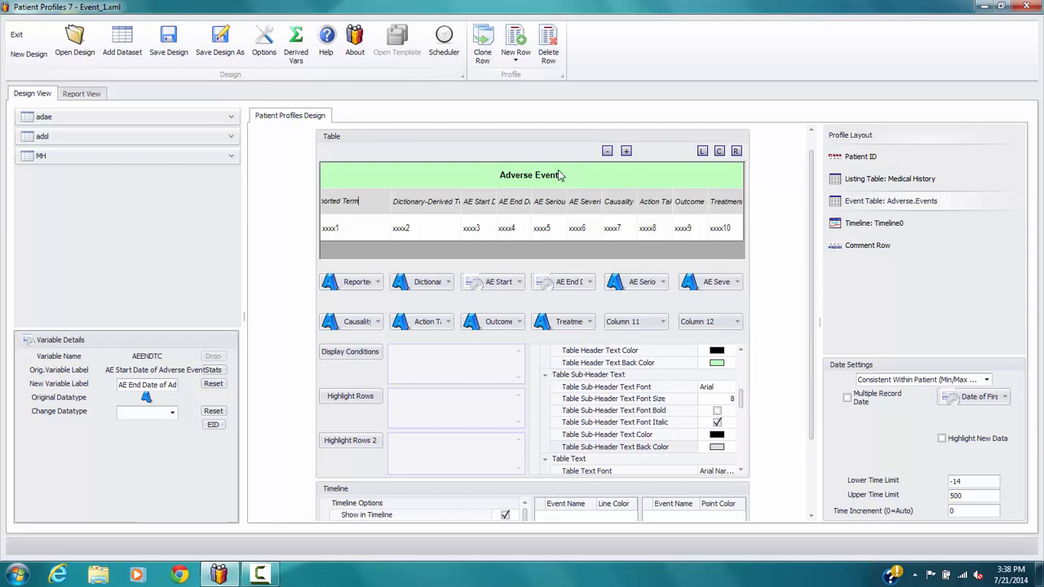
Rename the AE start and end date column headers to Start Date and End Date
{"action": "left_click", "coordinate": [481, 208]}
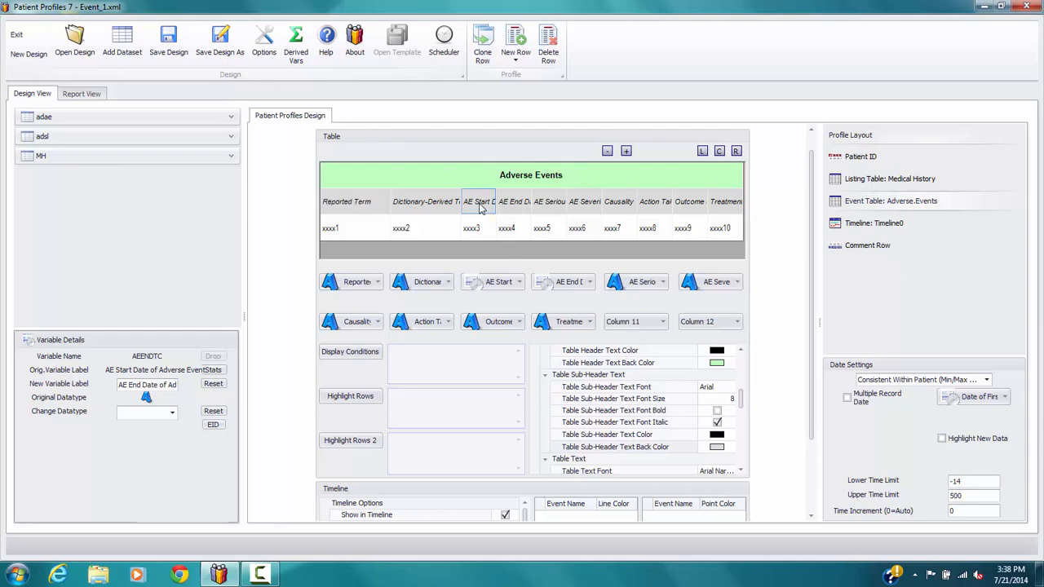
{"action": "left_click", "coordinate": [481, 208]}
{"action": "key", "text": "ctrl+a"}
{"action": "key", "text": "BackSpace"}
{"action": "left_click", "coordinate": [500, 209]}
{"action": "left_click", "coordinate": [501, 207]}
{"action": "left_click_drag", "start_coordinate": [500, 207], "coordinate": [741, 221]}
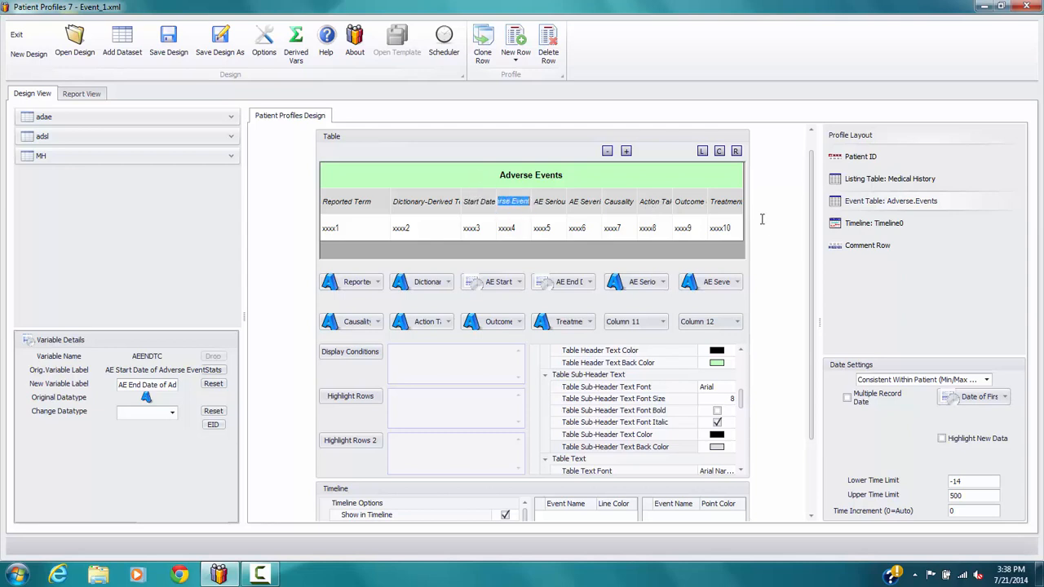
{"action": "type", "text": "End Date"}
Shorten the AE Serious, AE Severity and adverse event outcome column headers to Serious?, Severity and Outcome
{"action": "left_click", "coordinate": [540, 201]}
{"action": "type", "text": "S"}
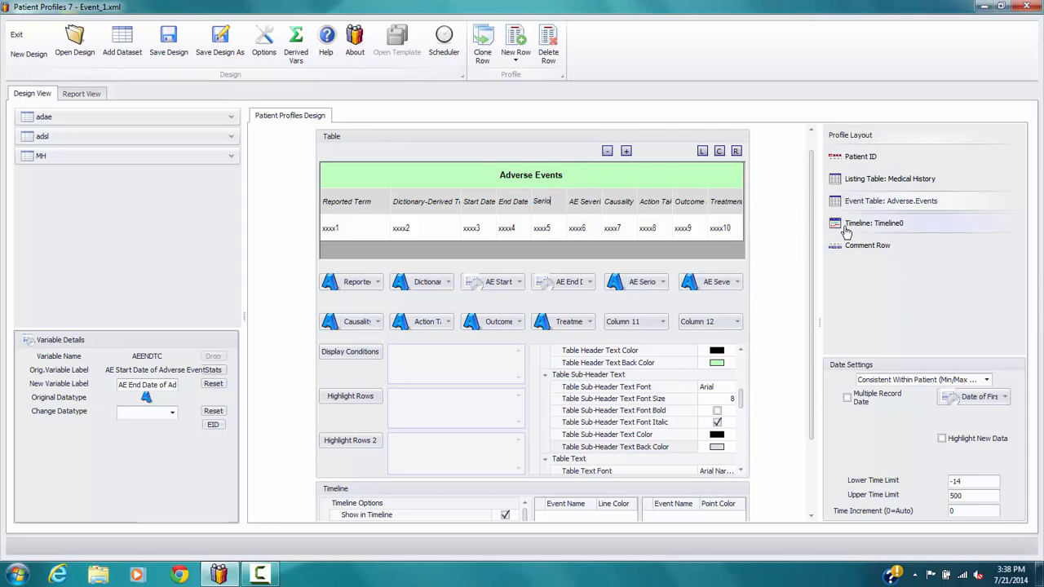
{"action": "left_click", "coordinate": [584, 202]}
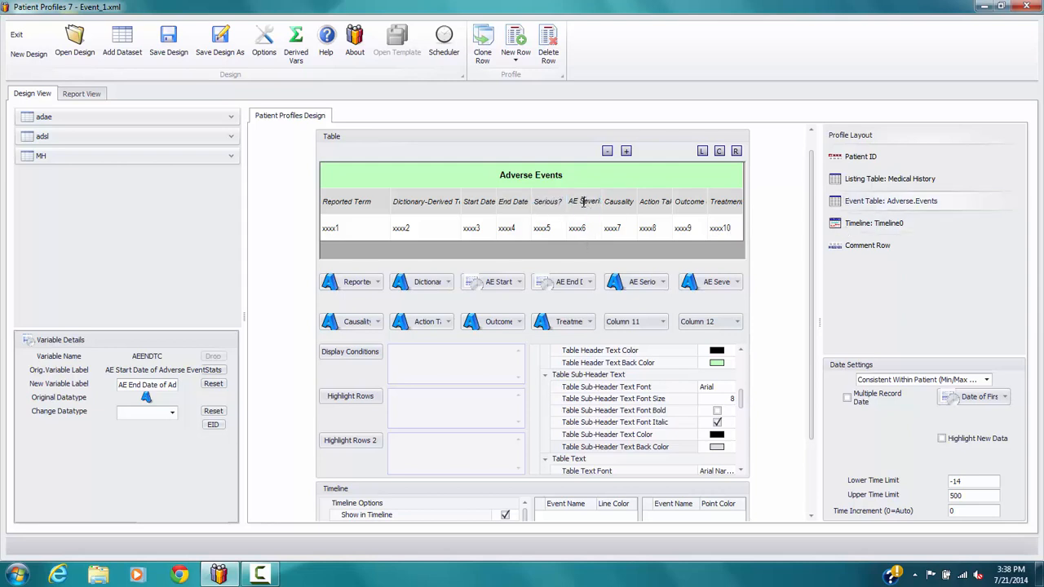
{"action": "type", "text": "Severity"}
{"action": "left_click", "coordinate": [696, 208]}
{"action": "key", "text": "Return"}
{"action": "left_click_drag", "start_coordinate": [810, 193], "coordinate": [810, 152]}
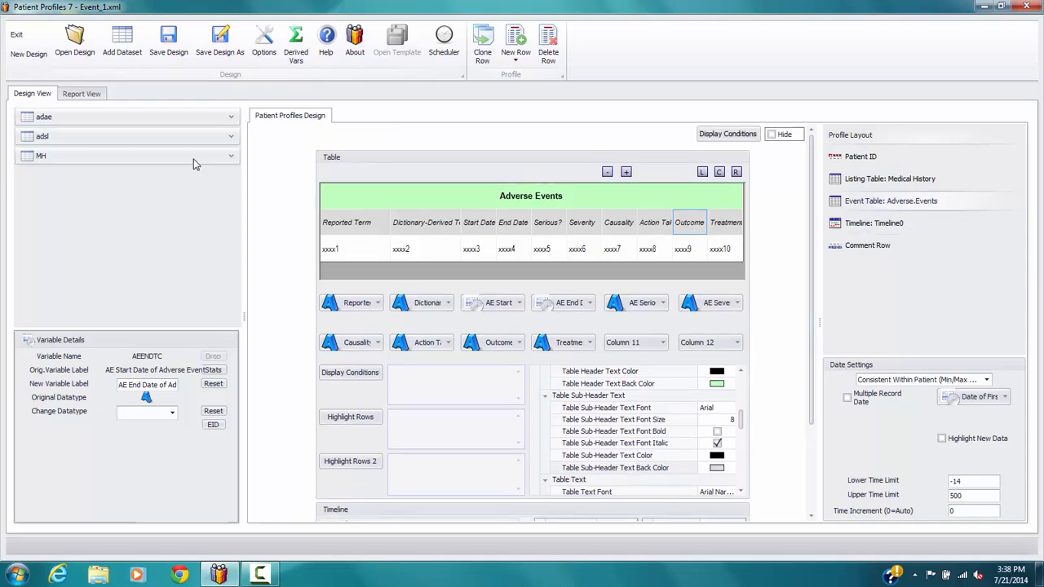
Preview the report again, check the restyled Adverse Events table and the timeline, and return to the design
{"action": "left_click", "coordinate": [76, 93]}
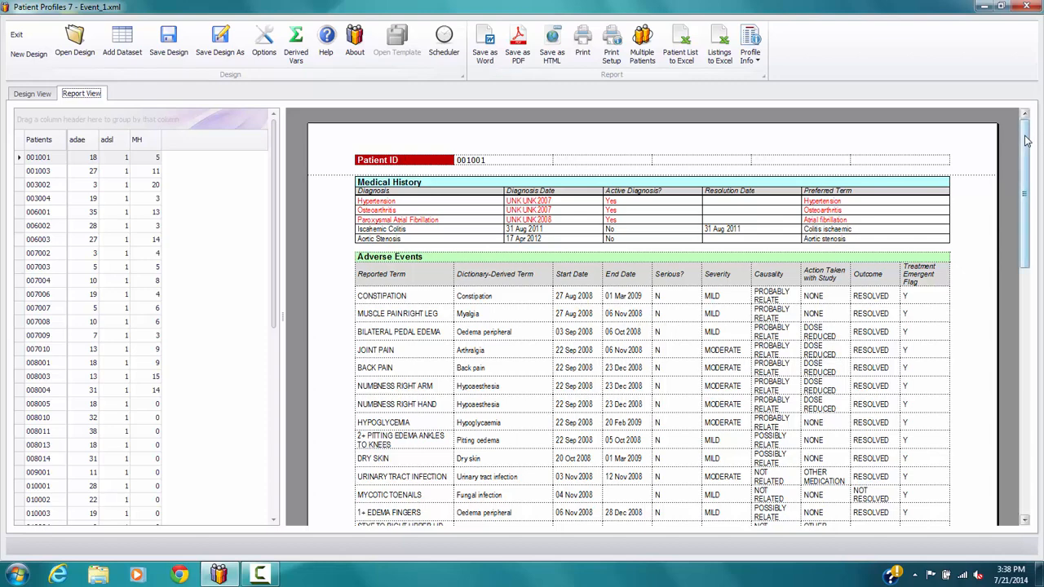
{"action": "left_click_drag", "start_coordinate": [1025, 140], "coordinate": [1026, 314]}
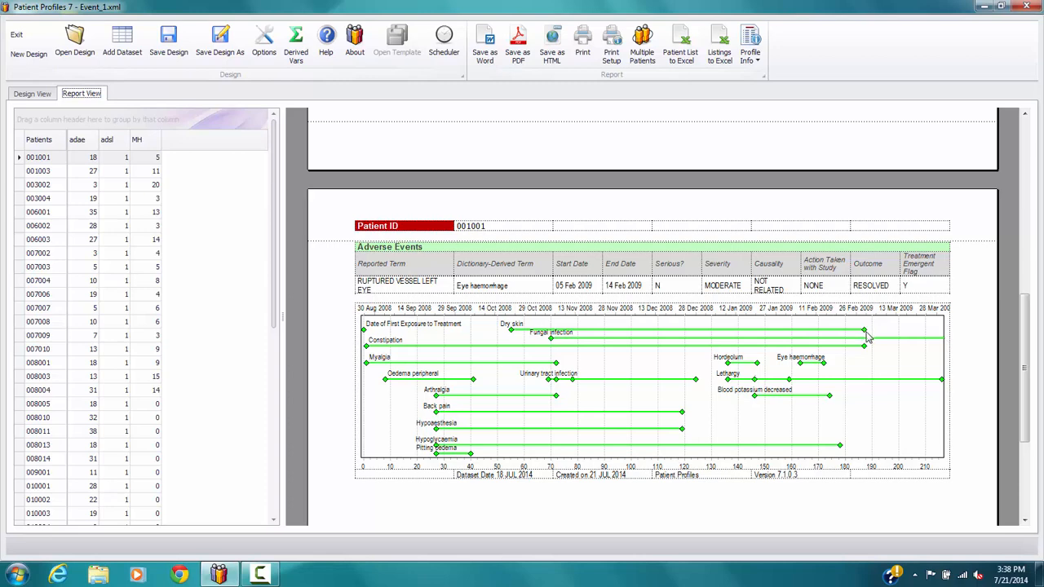
{"action": "left_click", "coordinate": [32, 94]}
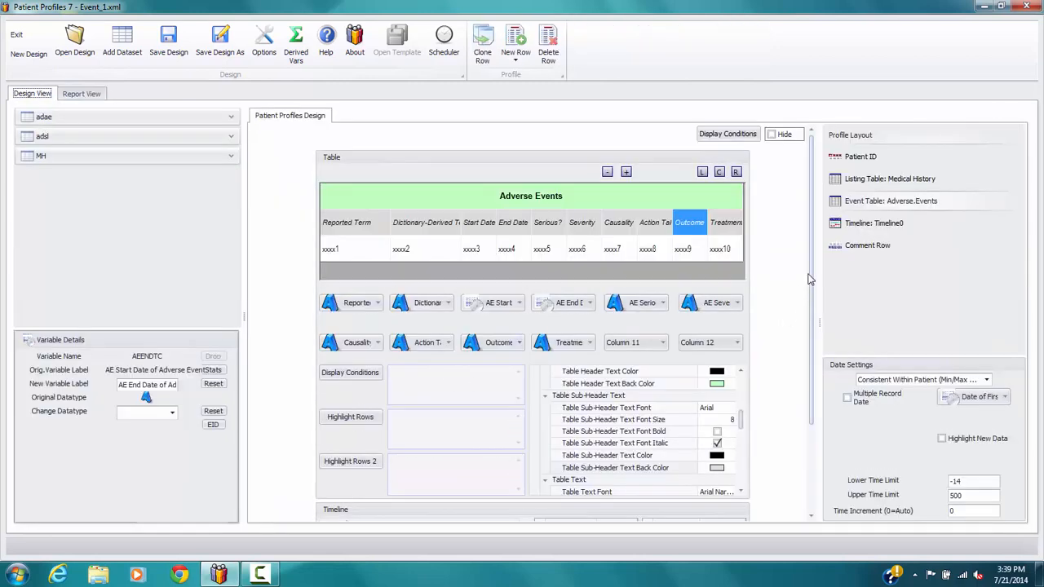
Enable End Line for Ongoing Events at Last Date Available in the event table's timeline options
{"action": "left_click_drag", "start_coordinate": [811, 280], "coordinate": [806, 475]}
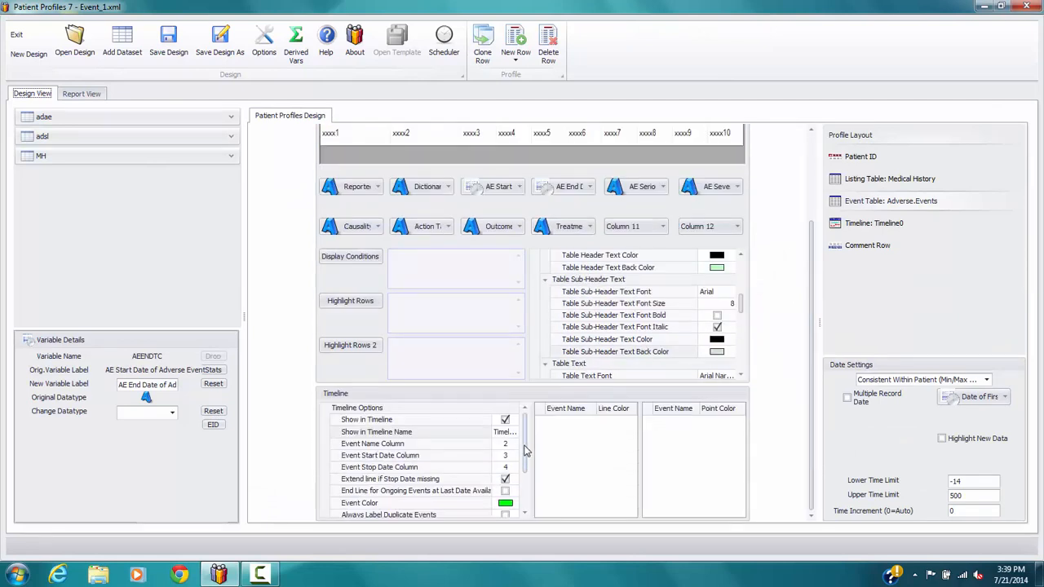
{"action": "scroll", "coordinate": [527, 451], "scroll_direction": "down", "scroll_amount": 2}
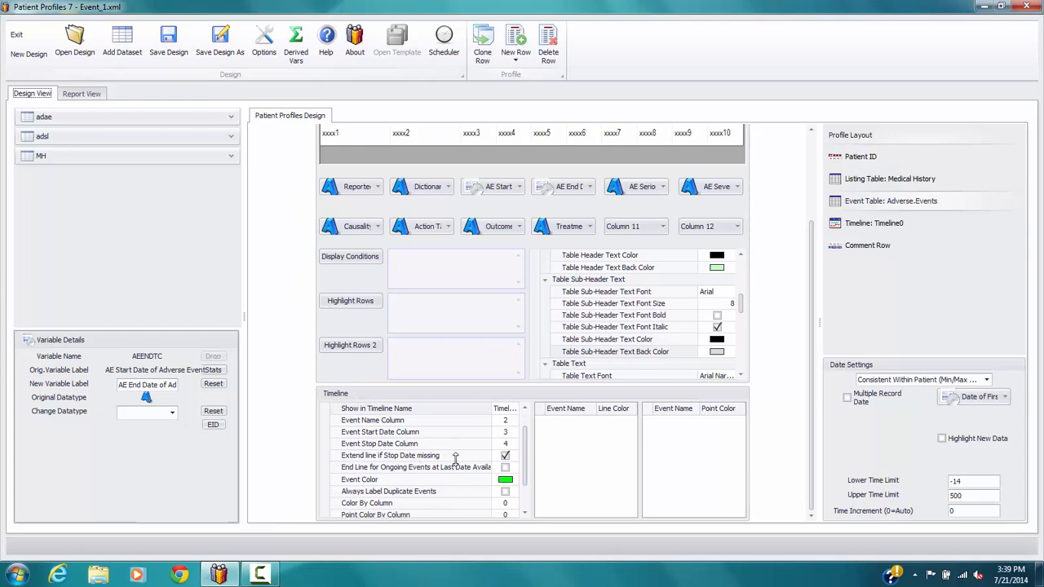
{"action": "left_click", "coordinate": [506, 468]}
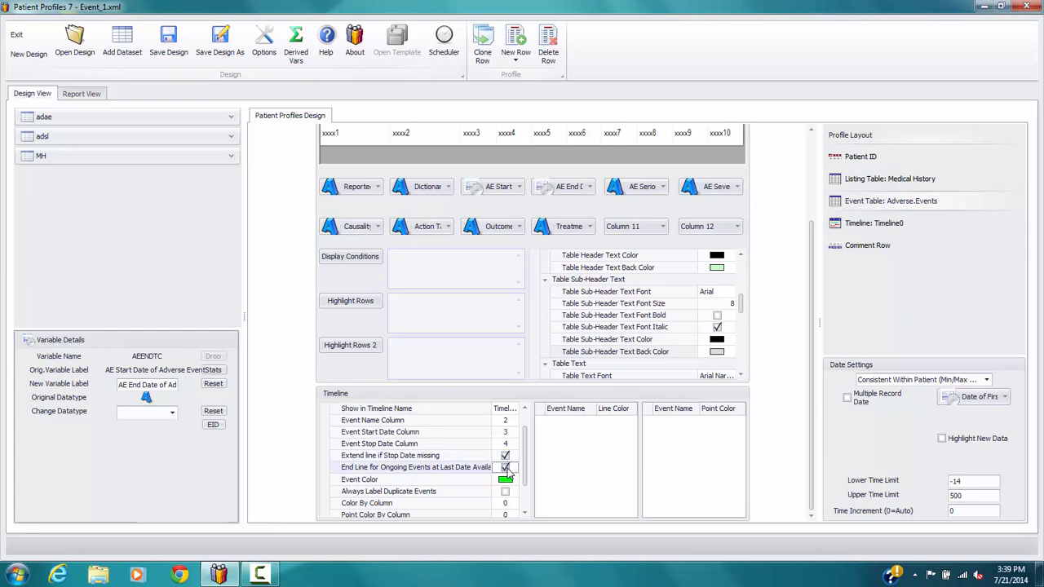
Preview the report, check how ongoing adverse events end on the timeline, and return to the design
{"action": "left_click", "coordinate": [87, 94]}
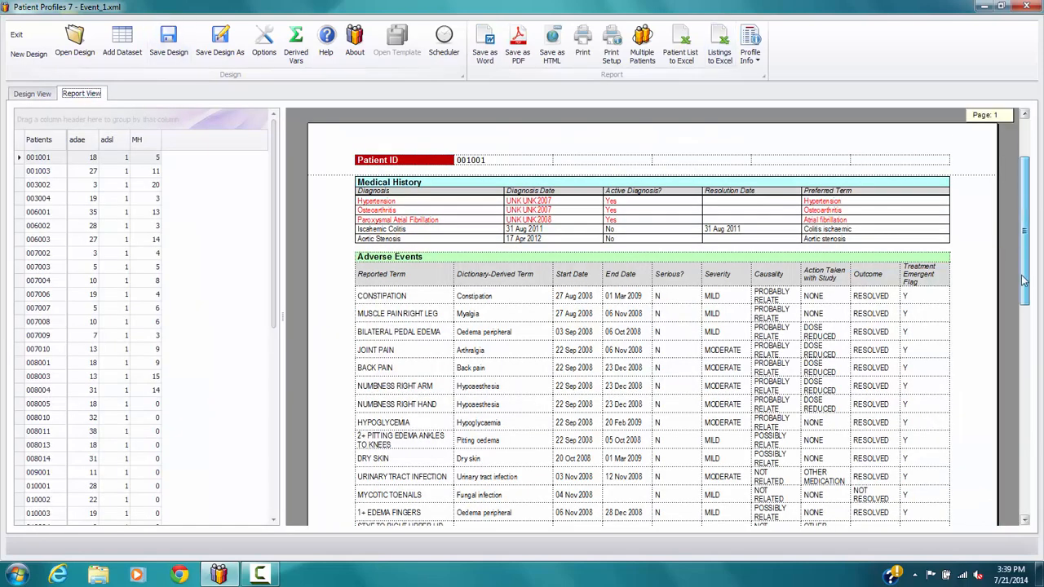
{"action": "left_click_drag", "start_coordinate": [1023, 275], "coordinate": [1032, 400]}
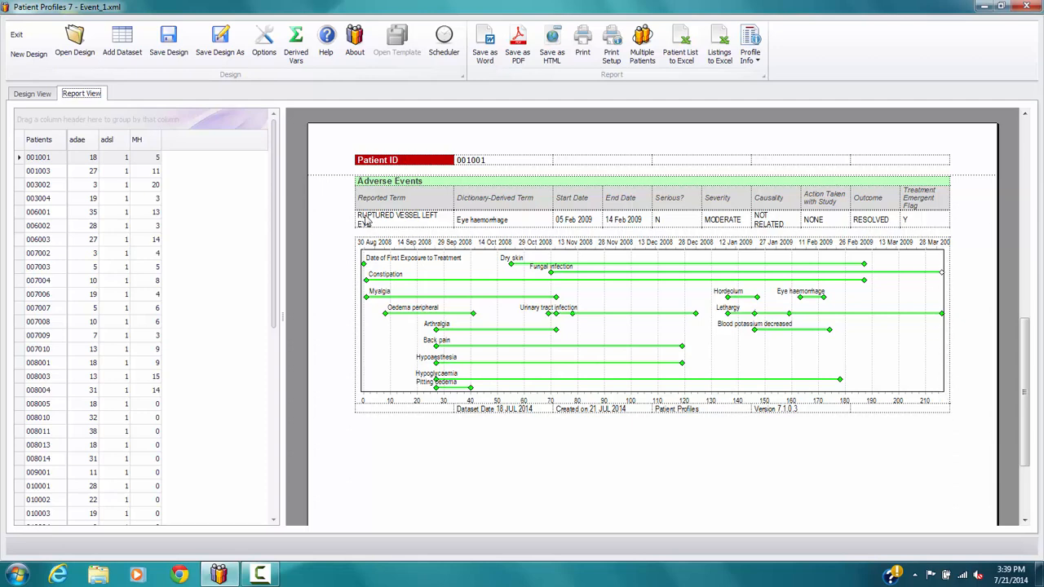
{"action": "left_click", "coordinate": [32, 93]}
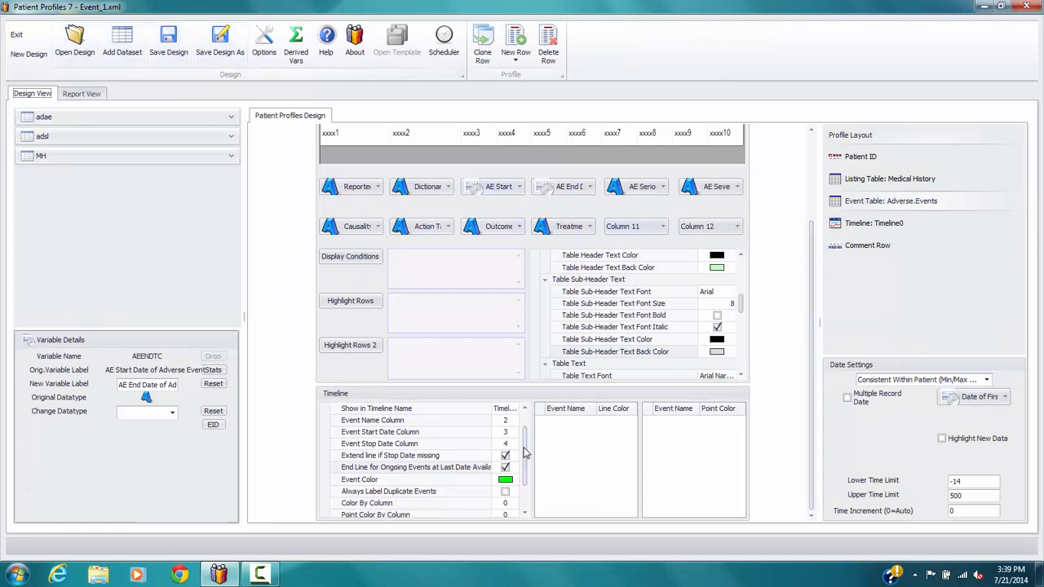
Set Color By Column to 6 for the adverse event timeline lines and make the SEVERE line color Crimson
{"action": "scroll", "coordinate": [408, 461], "scroll_direction": "down", "scroll_amount": 3}
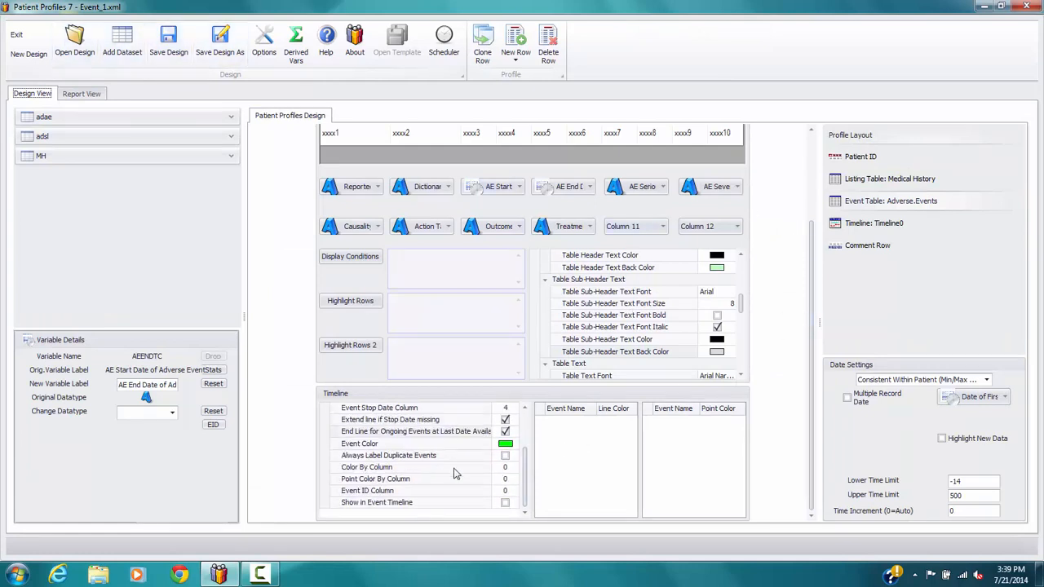
{"action": "left_click", "coordinate": [515, 470]}
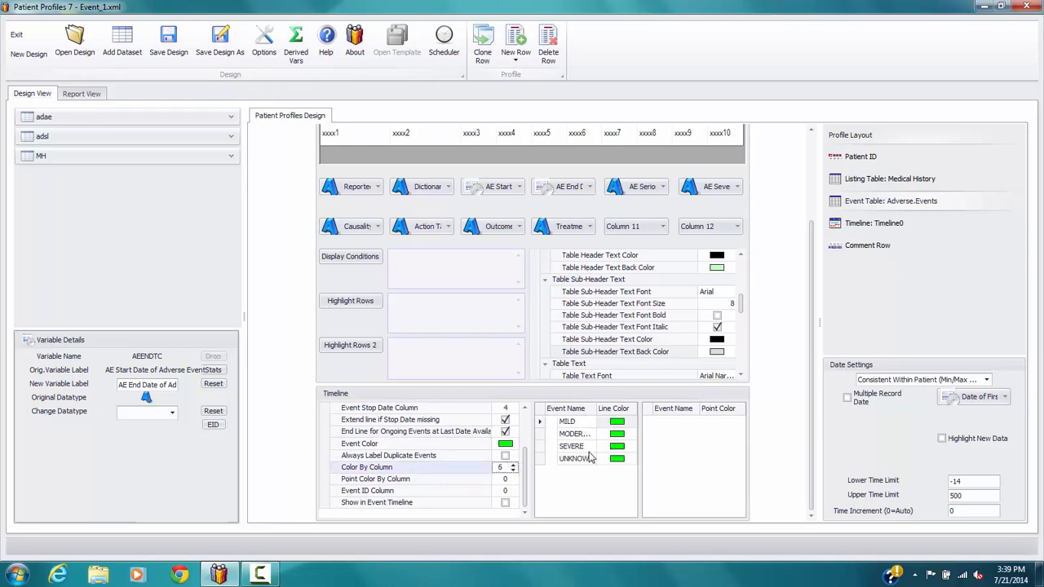
{"action": "left_click", "coordinate": [632, 447]}
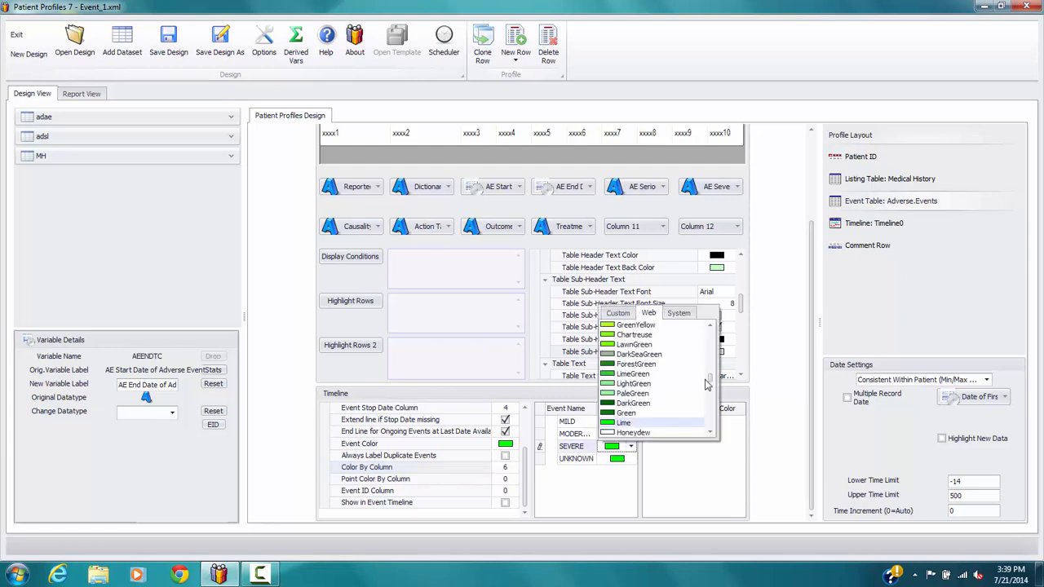
{"action": "left_click_drag", "start_coordinate": [711, 381], "coordinate": [712, 437]}
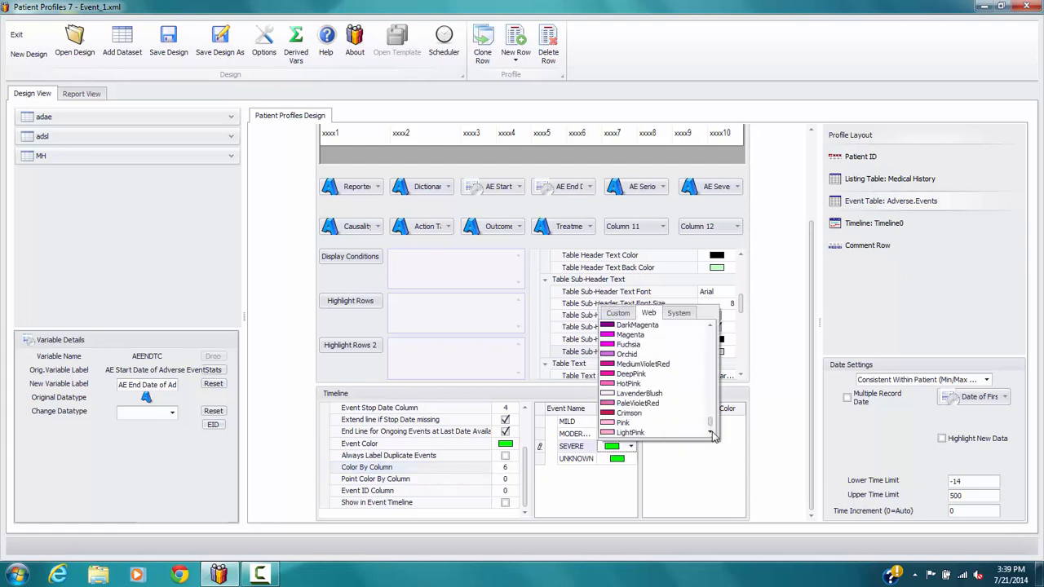
{"action": "left_click", "coordinate": [630, 414]}
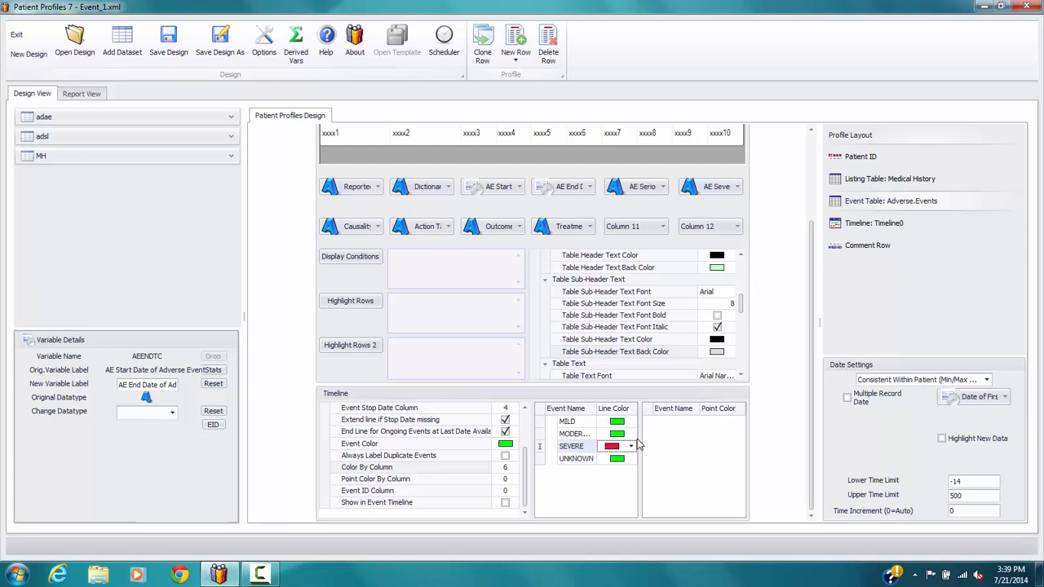
Set the line color of moderate events to Orange and of MILD events to DeepSkyBlue
{"action": "left_click", "coordinate": [630, 434]}
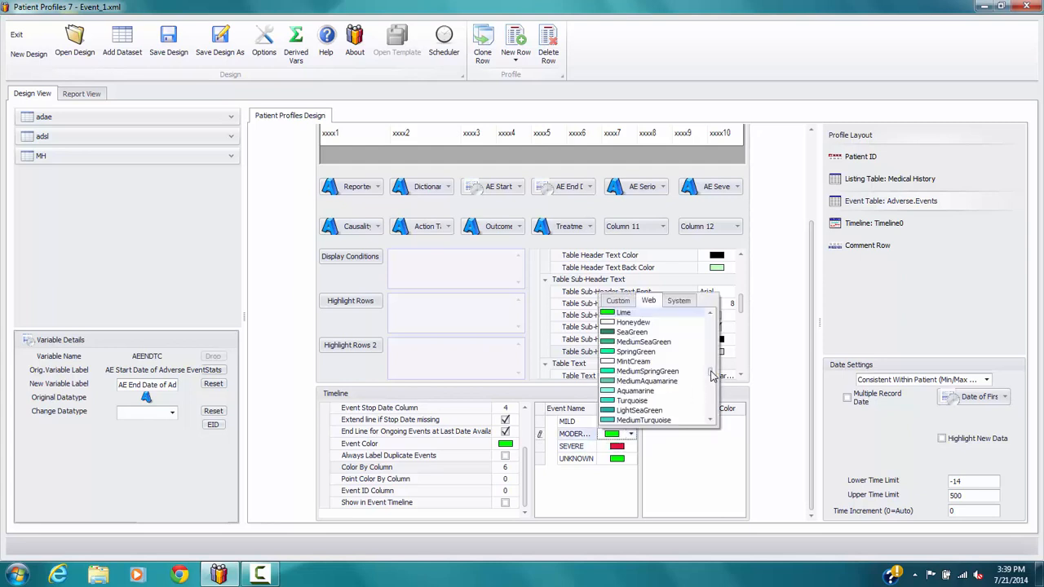
{"action": "left_click_drag", "start_coordinate": [711, 375], "coordinate": [711, 349]}
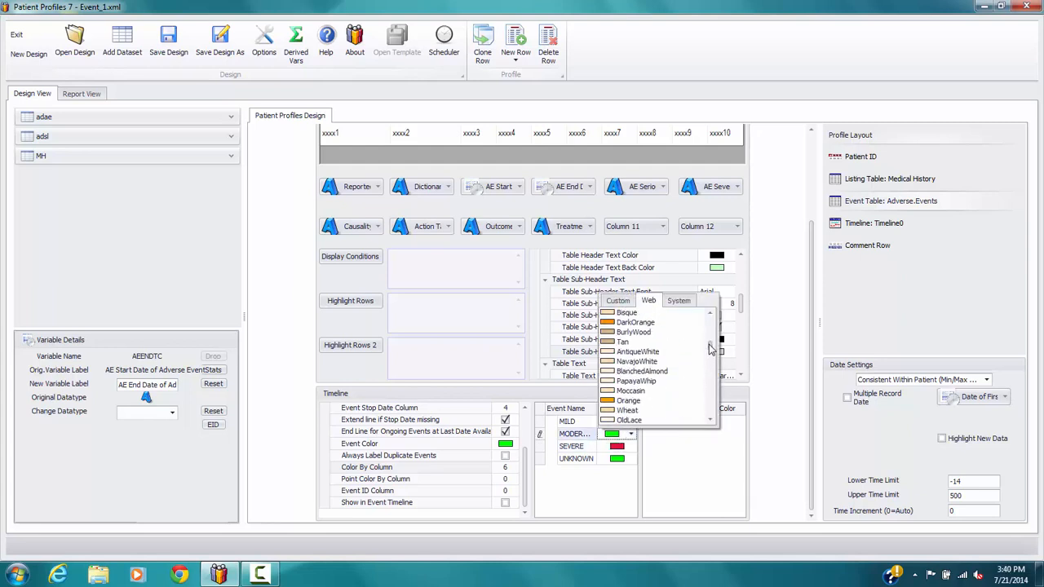
{"action": "left_click", "coordinate": [628, 400]}
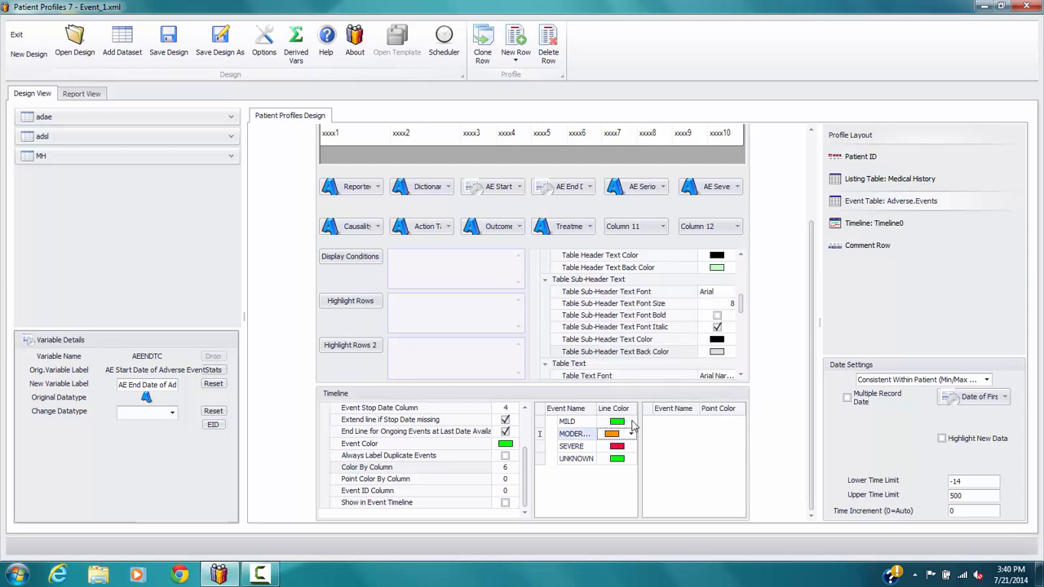
{"action": "left_click", "coordinate": [632, 423]}
{"action": "left_click_drag", "start_coordinate": [712, 357], "coordinate": [712, 388]}
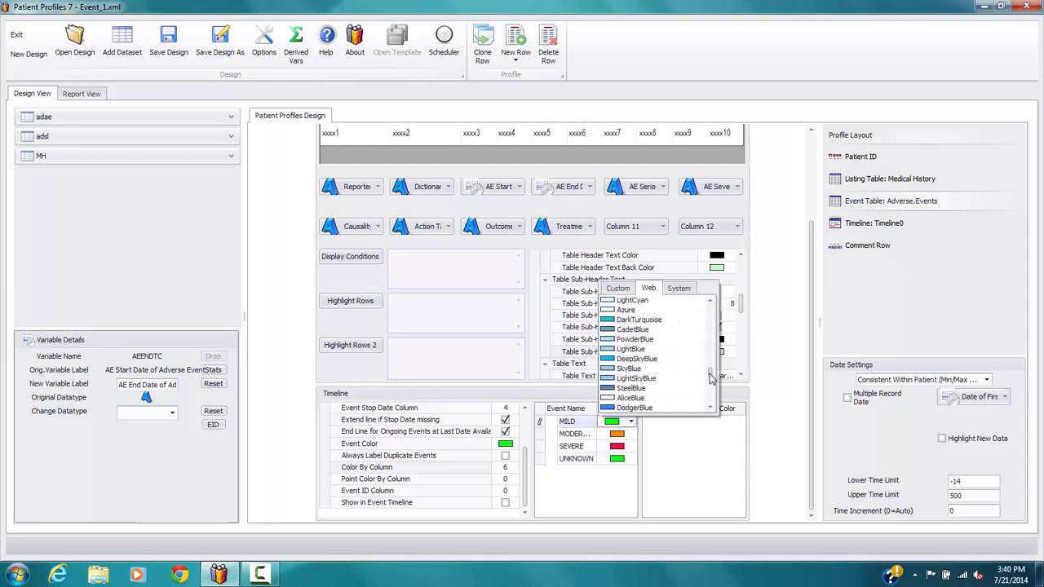
{"action": "left_click", "coordinate": [636, 367]}
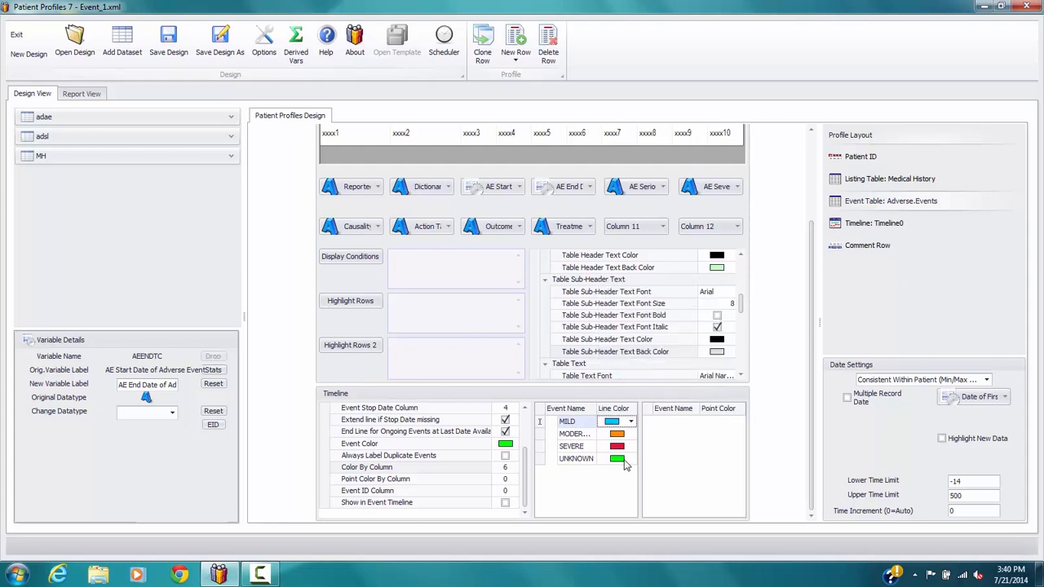
Set the line color of UNKNOWN severity events to PaleGreen
{"action": "left_click", "coordinate": [630, 459]}
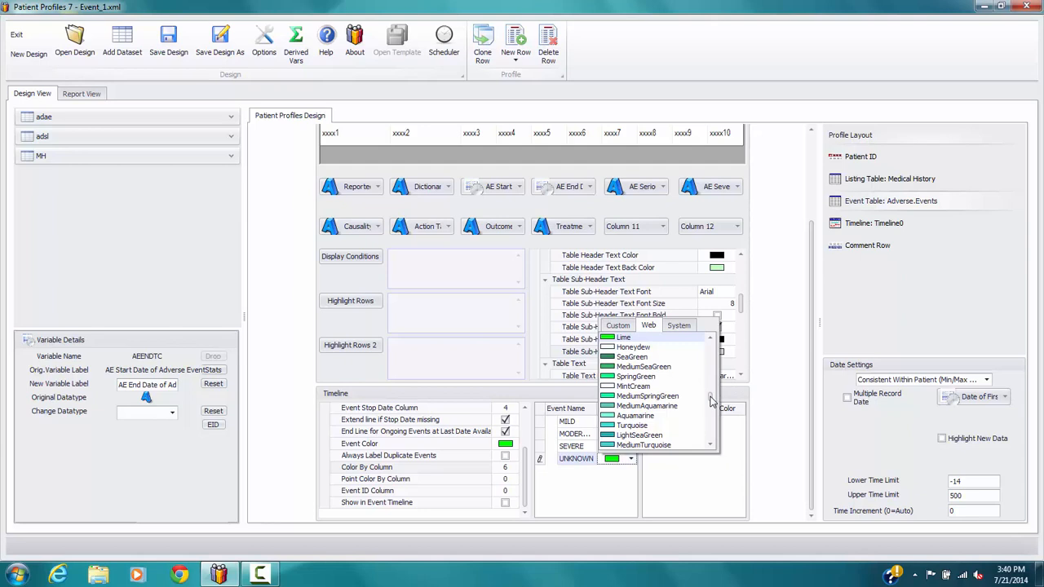
{"action": "left_click_drag", "start_coordinate": [712, 400], "coordinate": [707, 395]}
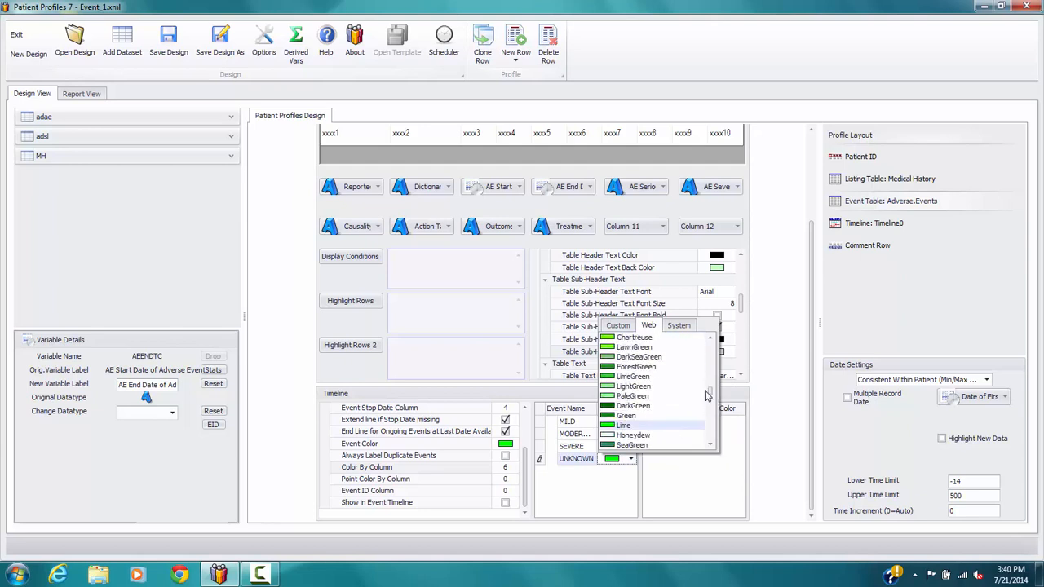
{"action": "left_click", "coordinate": [635, 396]}
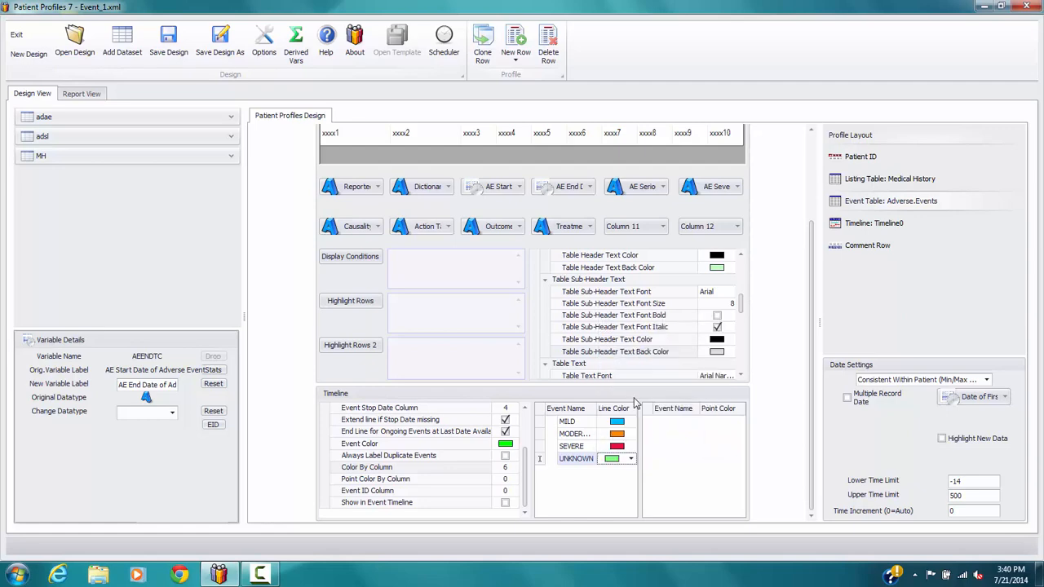
Preview the report, check the severity line colors on the timeline, and return to the design
{"action": "left_click", "coordinate": [90, 93]}
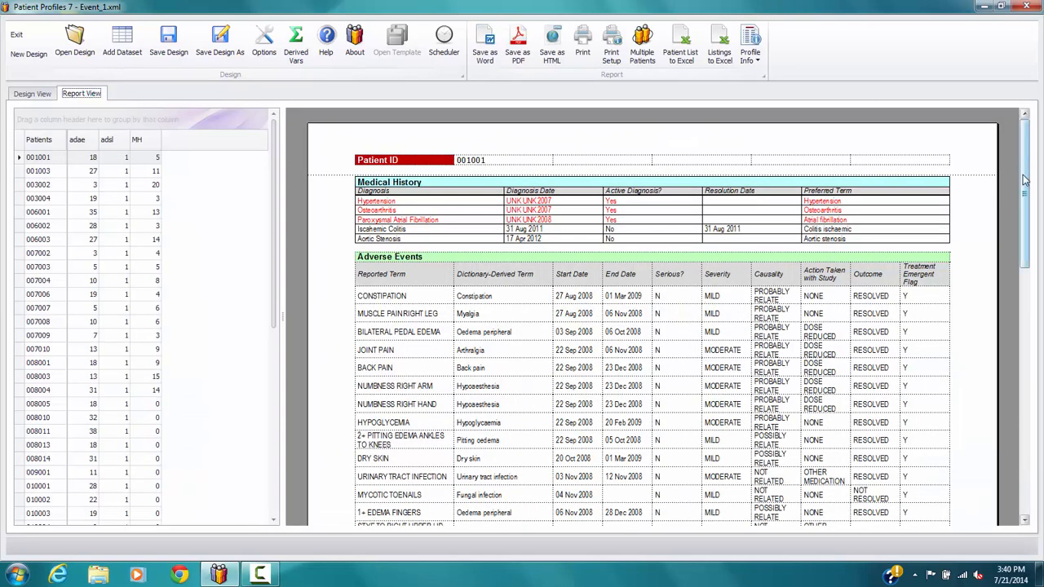
{"action": "left_click_drag", "start_coordinate": [1026, 179], "coordinate": [1026, 406]}
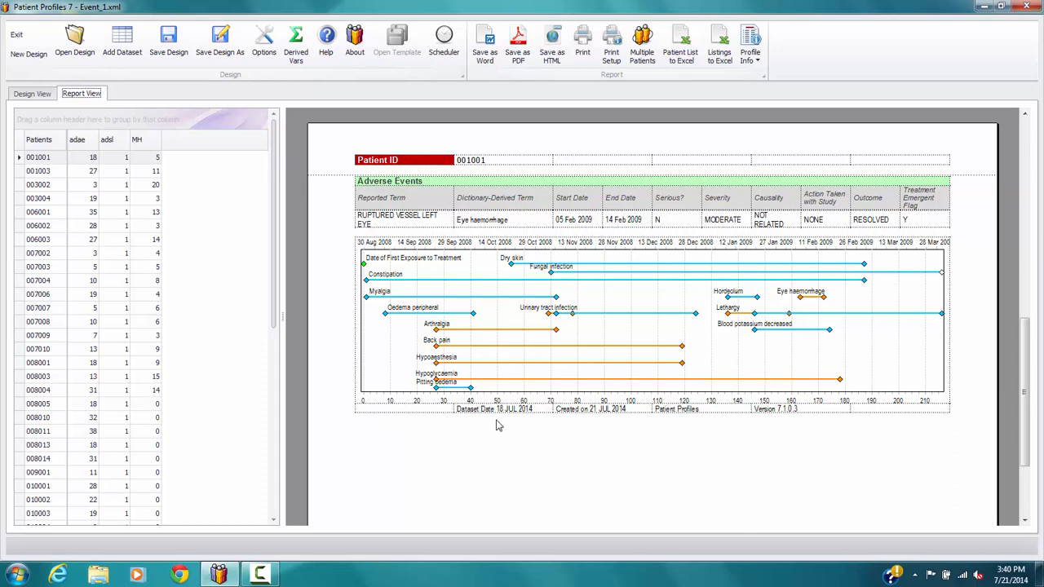
{"action": "left_click", "coordinate": [32, 94]}
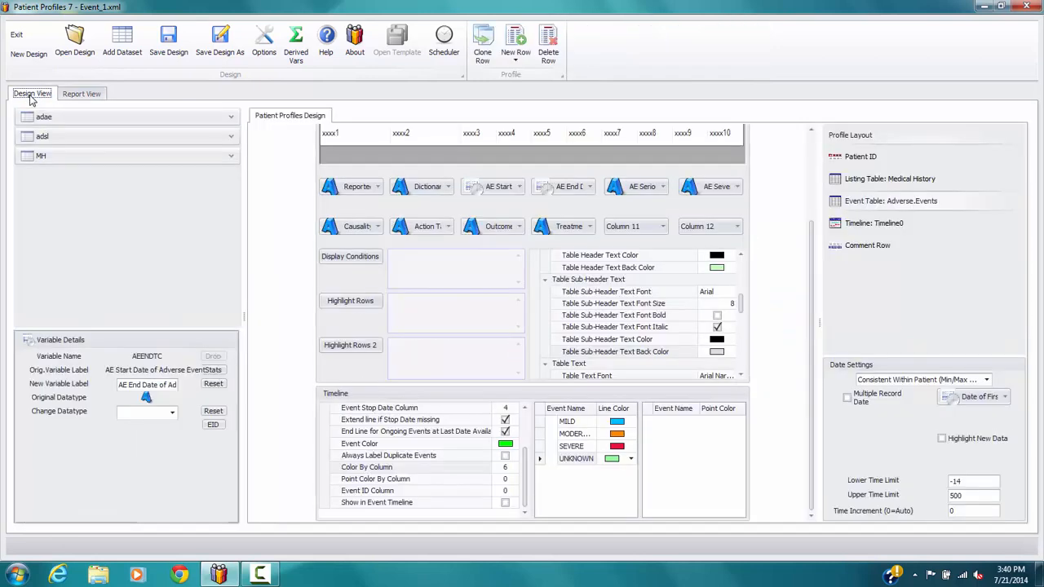
Enable the Timeline Legend option for the Timeline0 row
{"action": "left_click", "coordinate": [884, 229]}
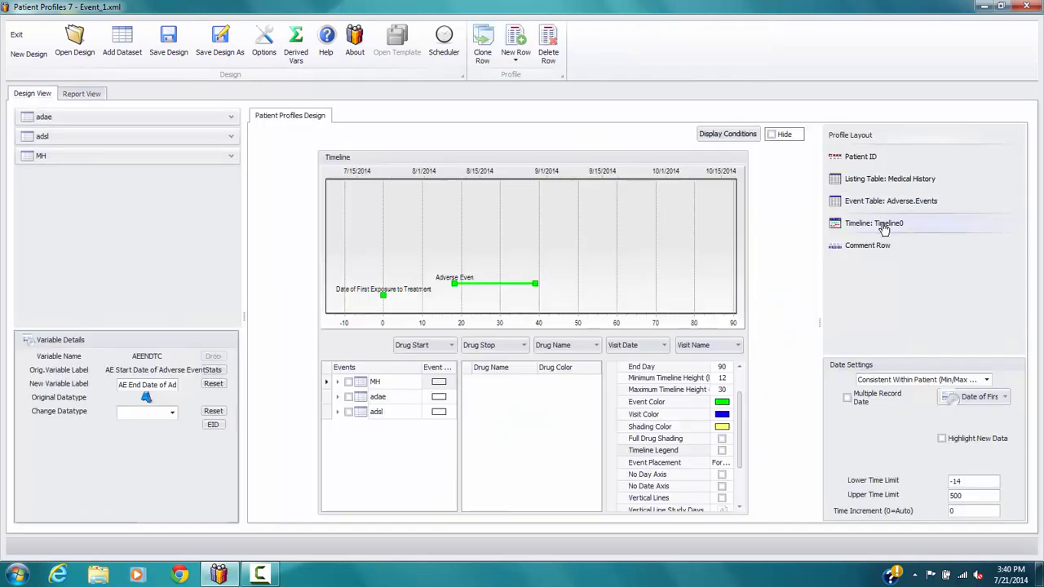
{"action": "left_click", "coordinate": [722, 451]}
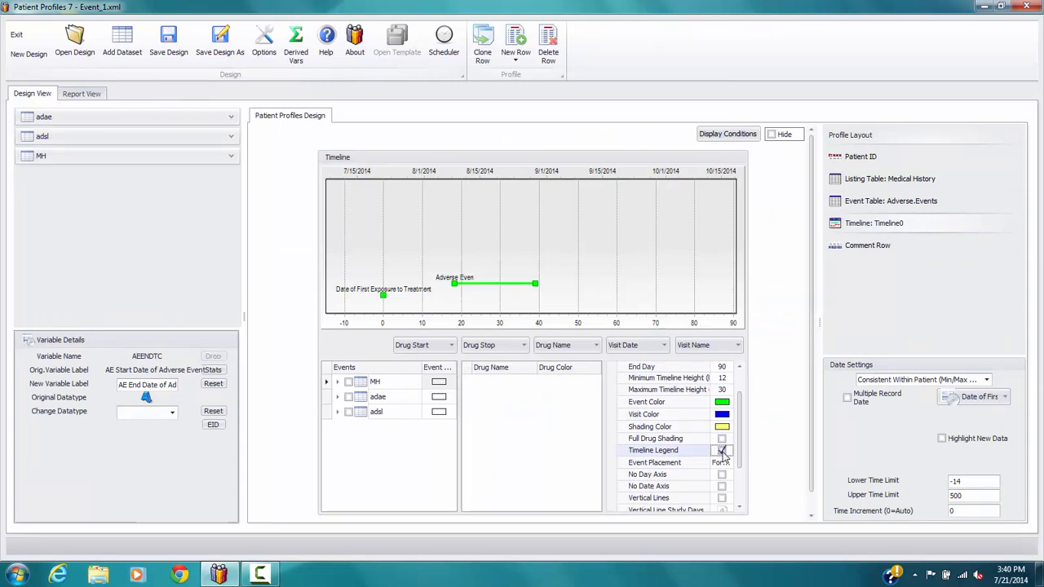
Set Point Color By Column to 5 for the Adverse Events table and make the Y point color Black
{"action": "left_click", "coordinate": [907, 209]}
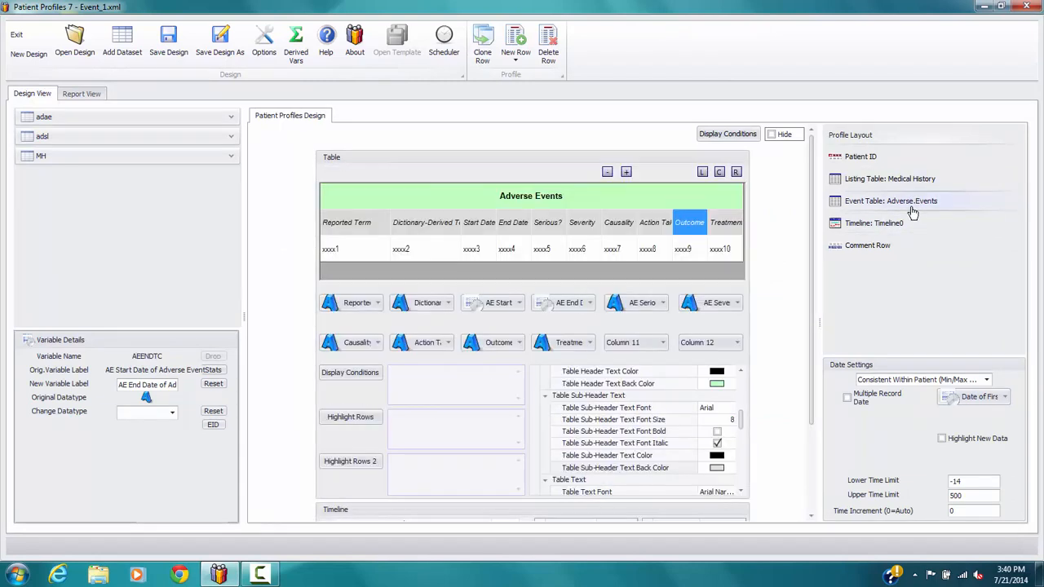
{"action": "left_click_drag", "start_coordinate": [813, 204], "coordinate": [813, 298]}
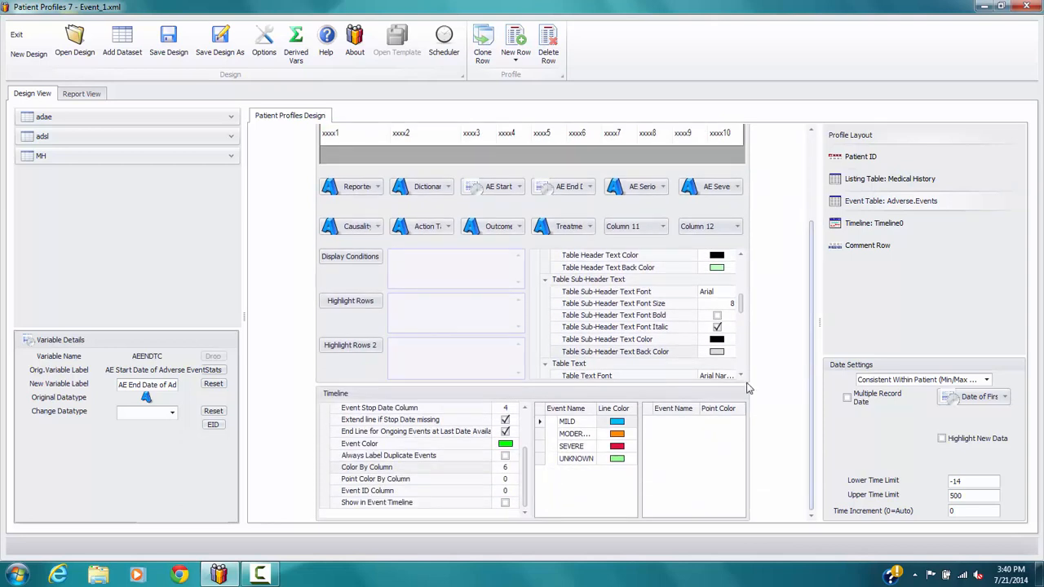
{"action": "left_click", "coordinate": [513, 481]}
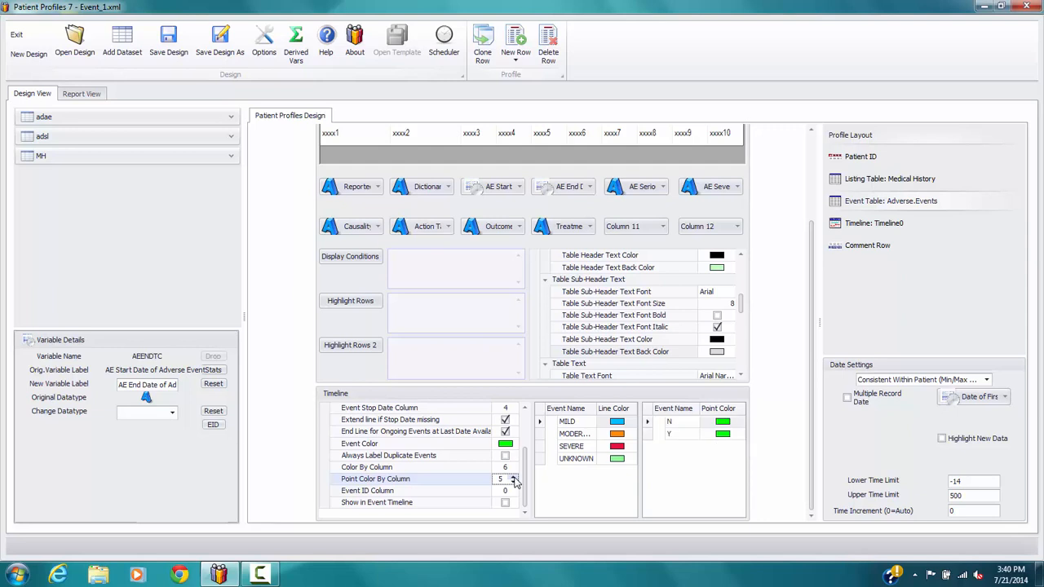
{"action": "left_click", "coordinate": [738, 434]}
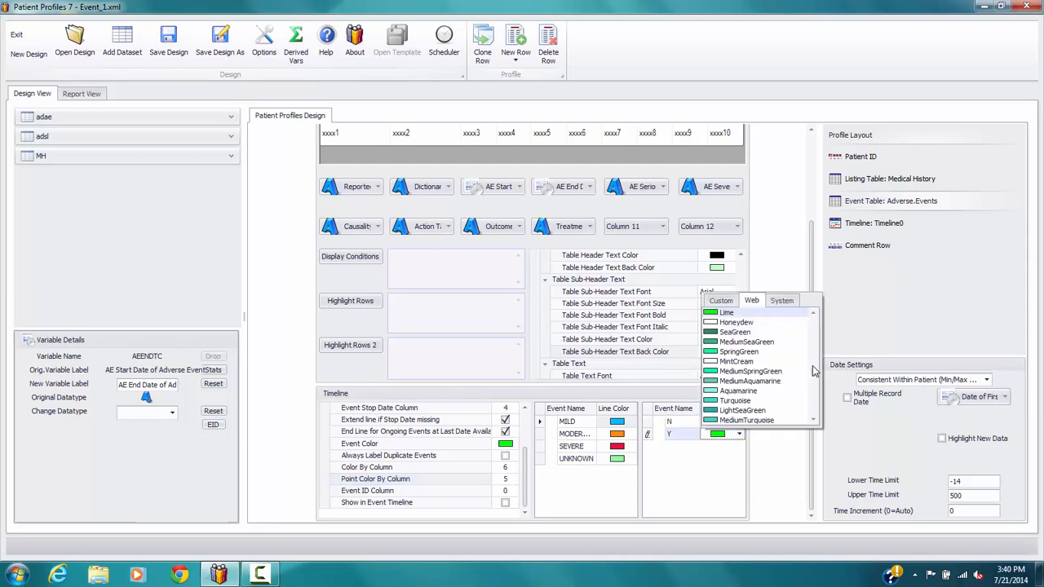
{"action": "left_click_drag", "start_coordinate": [814, 374], "coordinate": [816, 323]}
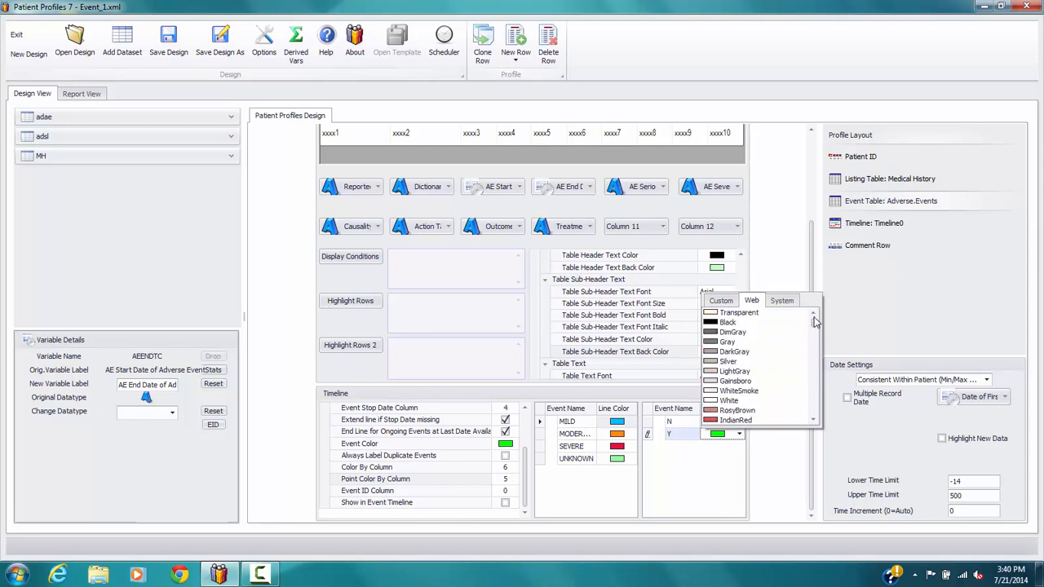
{"action": "left_click", "coordinate": [728, 322]}
Set the point color of N events to LightPink
{"action": "left_click", "coordinate": [739, 422]}
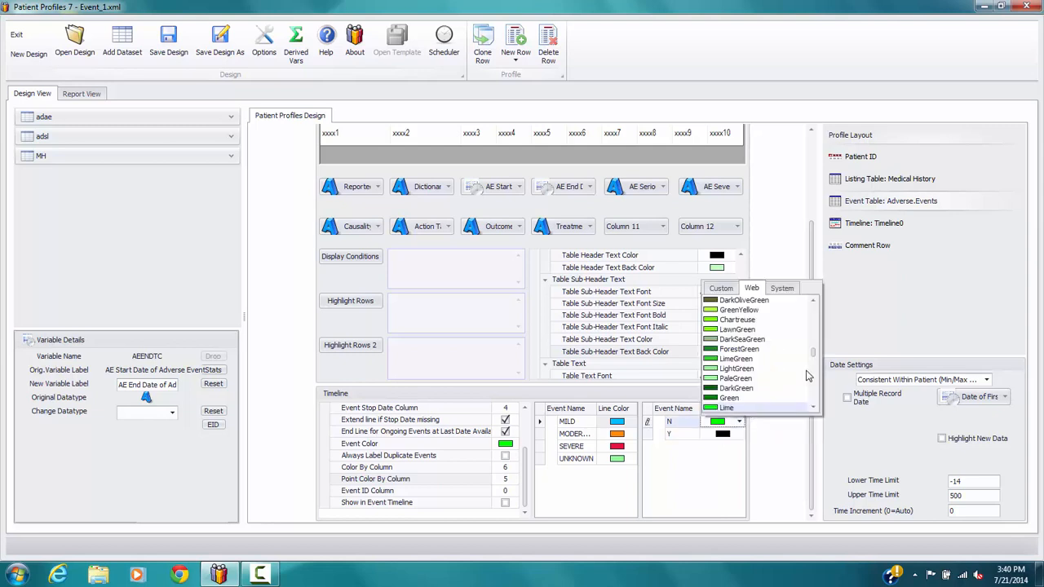
{"action": "scroll", "coordinate": [813, 390], "scroll_direction": "down", "scroll_amount": 3}
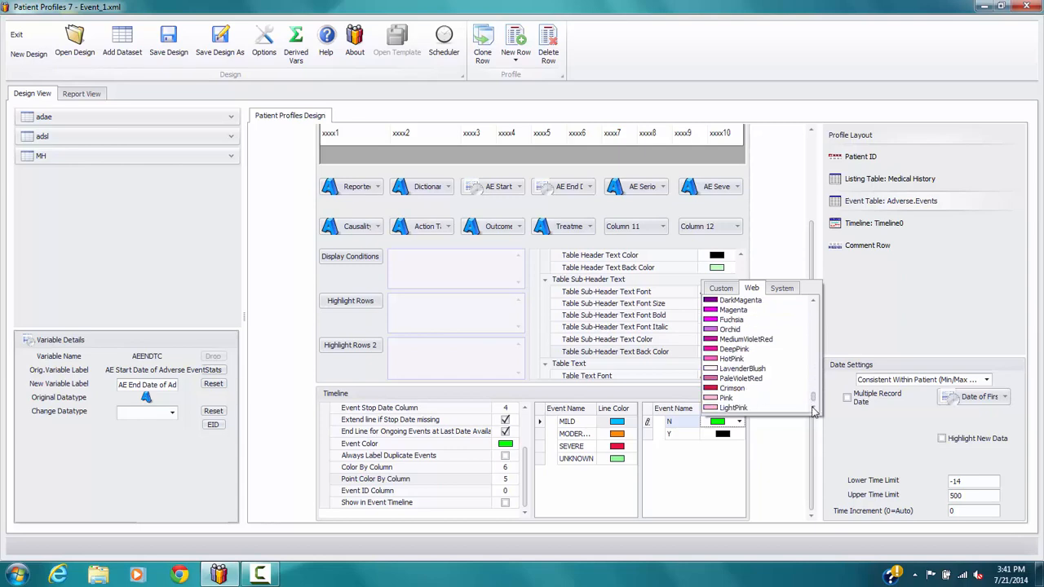
{"action": "left_click", "coordinate": [734, 405]}
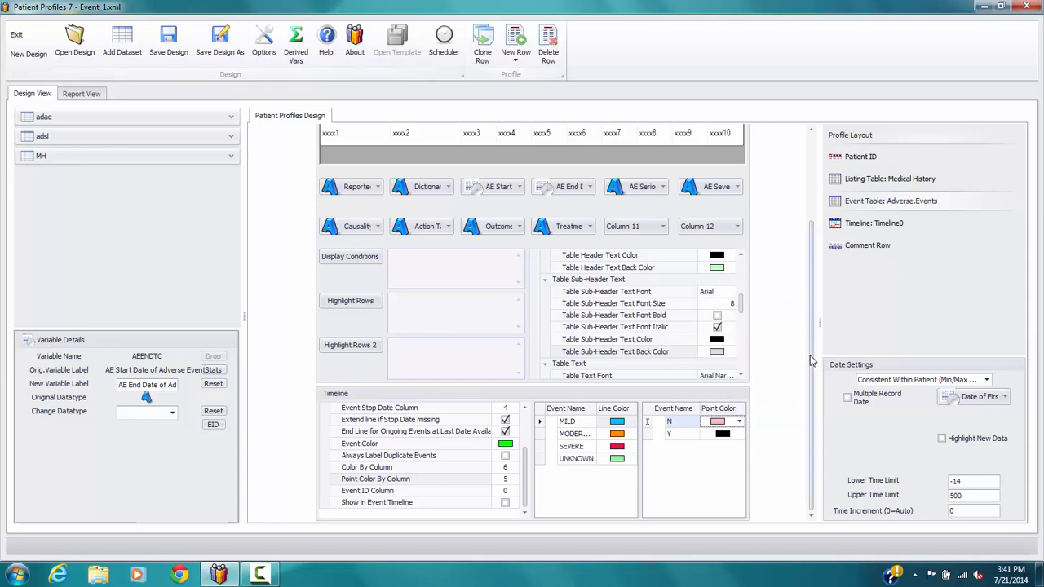
Preview the report again and check the timeline's point colors and severity legend
{"action": "left_click_drag", "start_coordinate": [814, 361], "coordinate": [816, 173]}
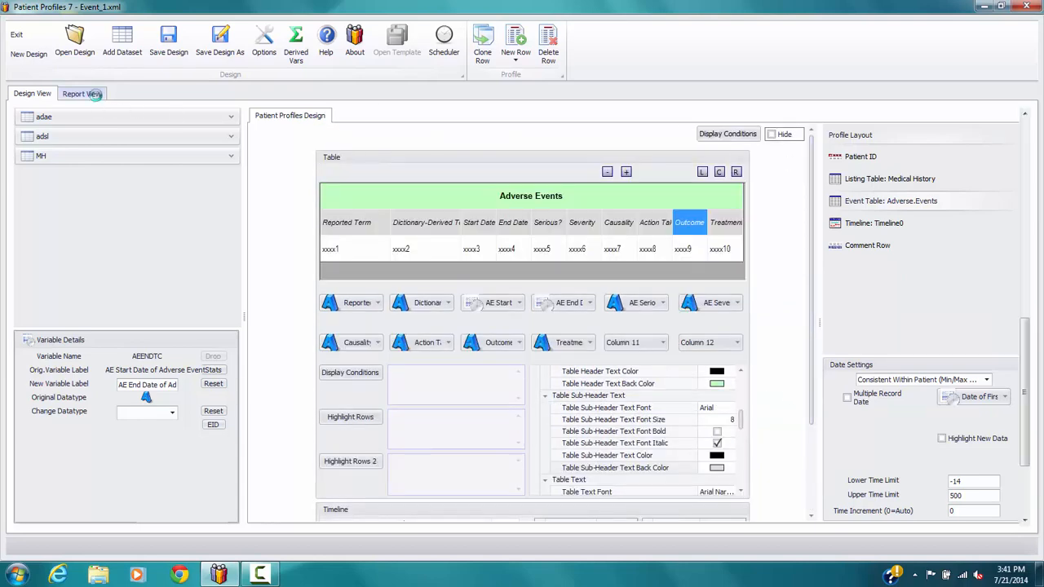
{"action": "left_click", "coordinate": [91, 97]}
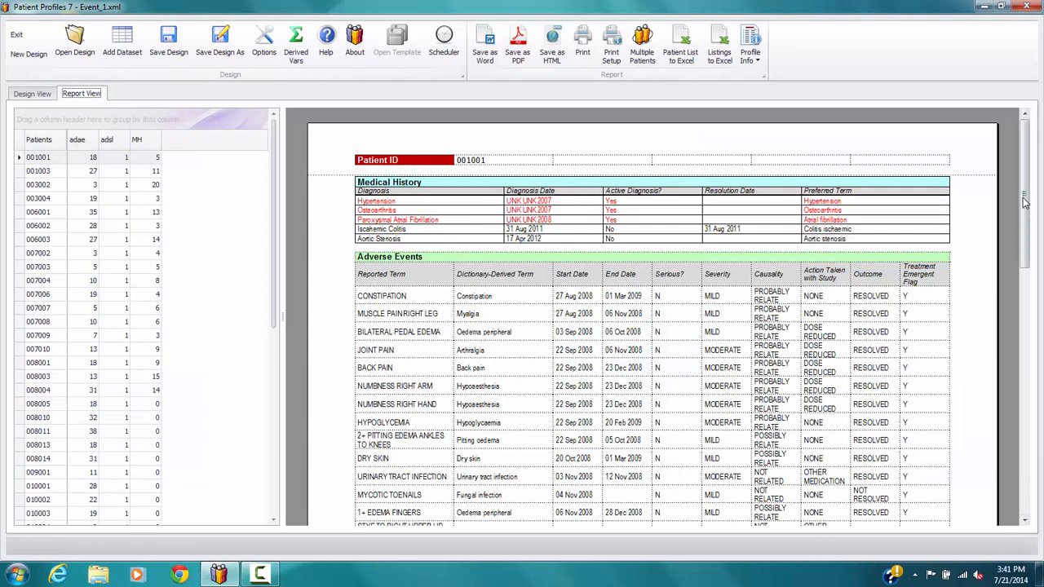
{"action": "left_click_drag", "start_coordinate": [1025, 203], "coordinate": [1025, 494]}
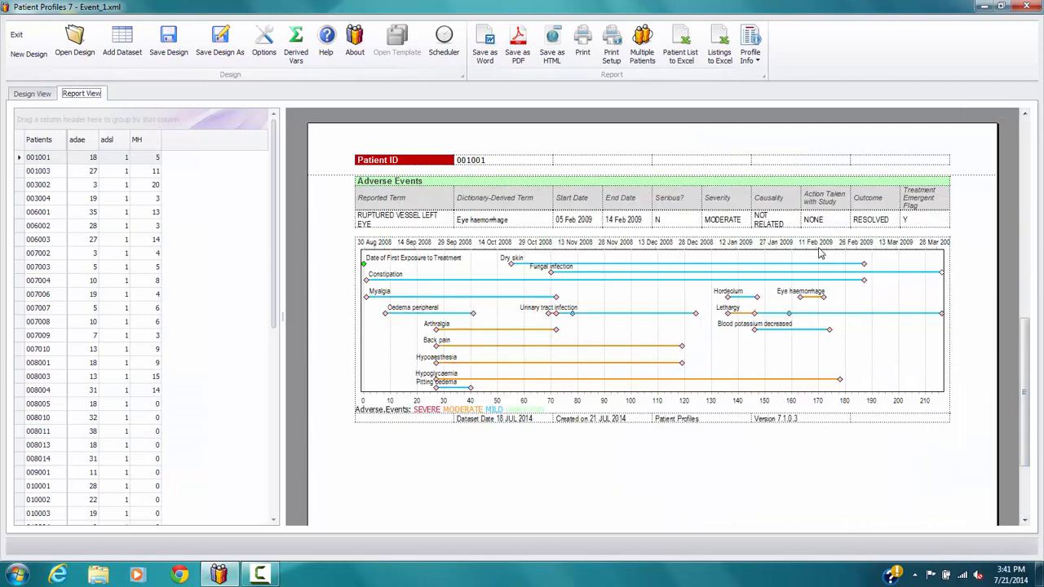